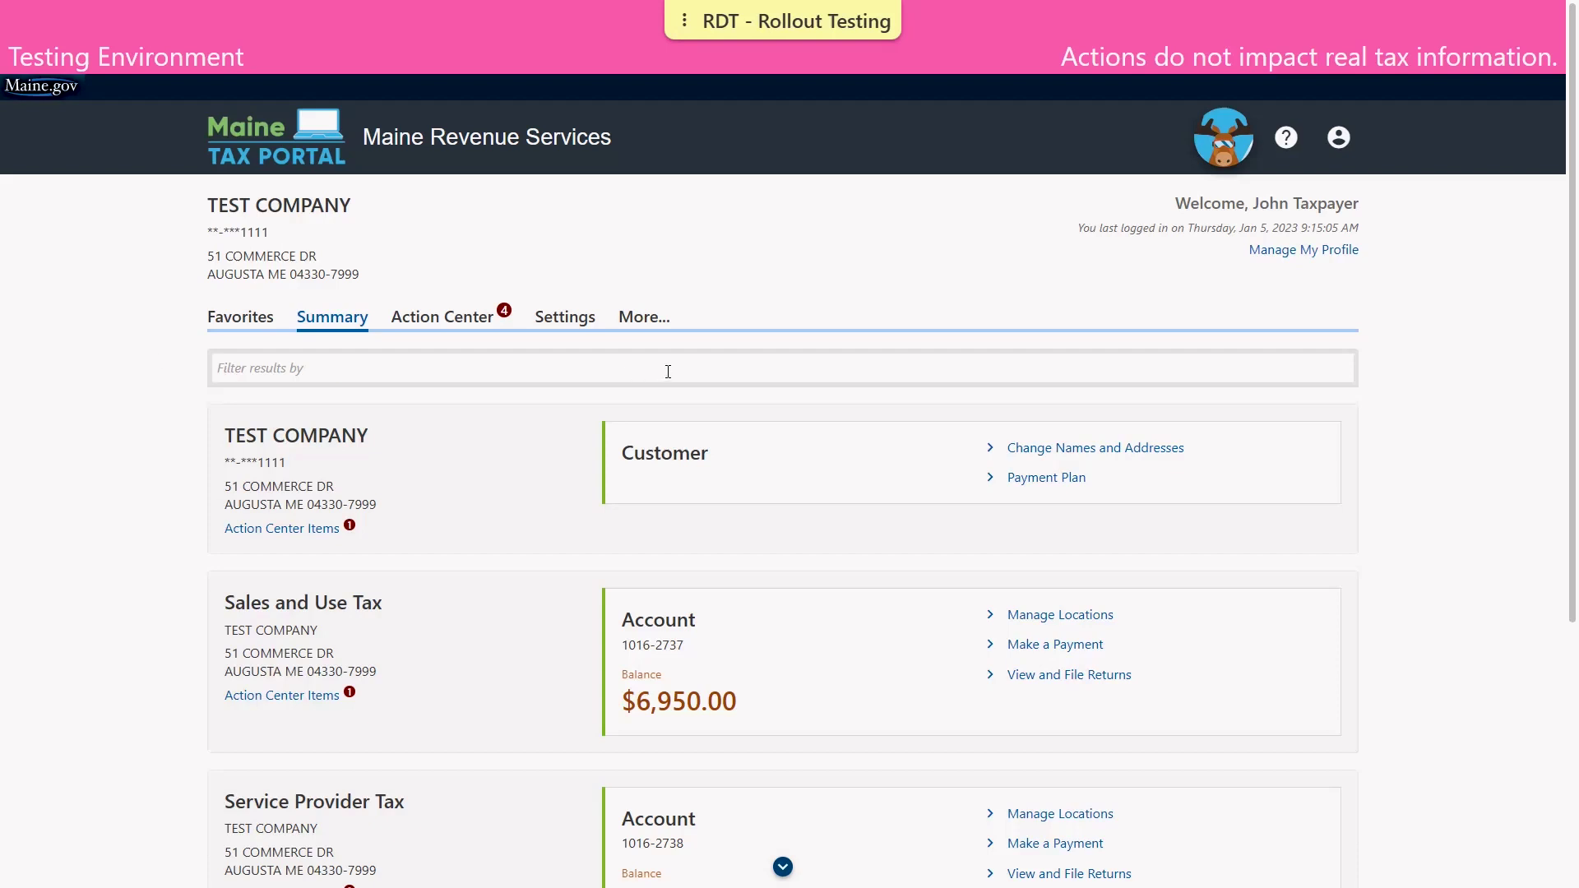
Open the More services page and scroll down to the Payments & Returns options
click(654, 318)
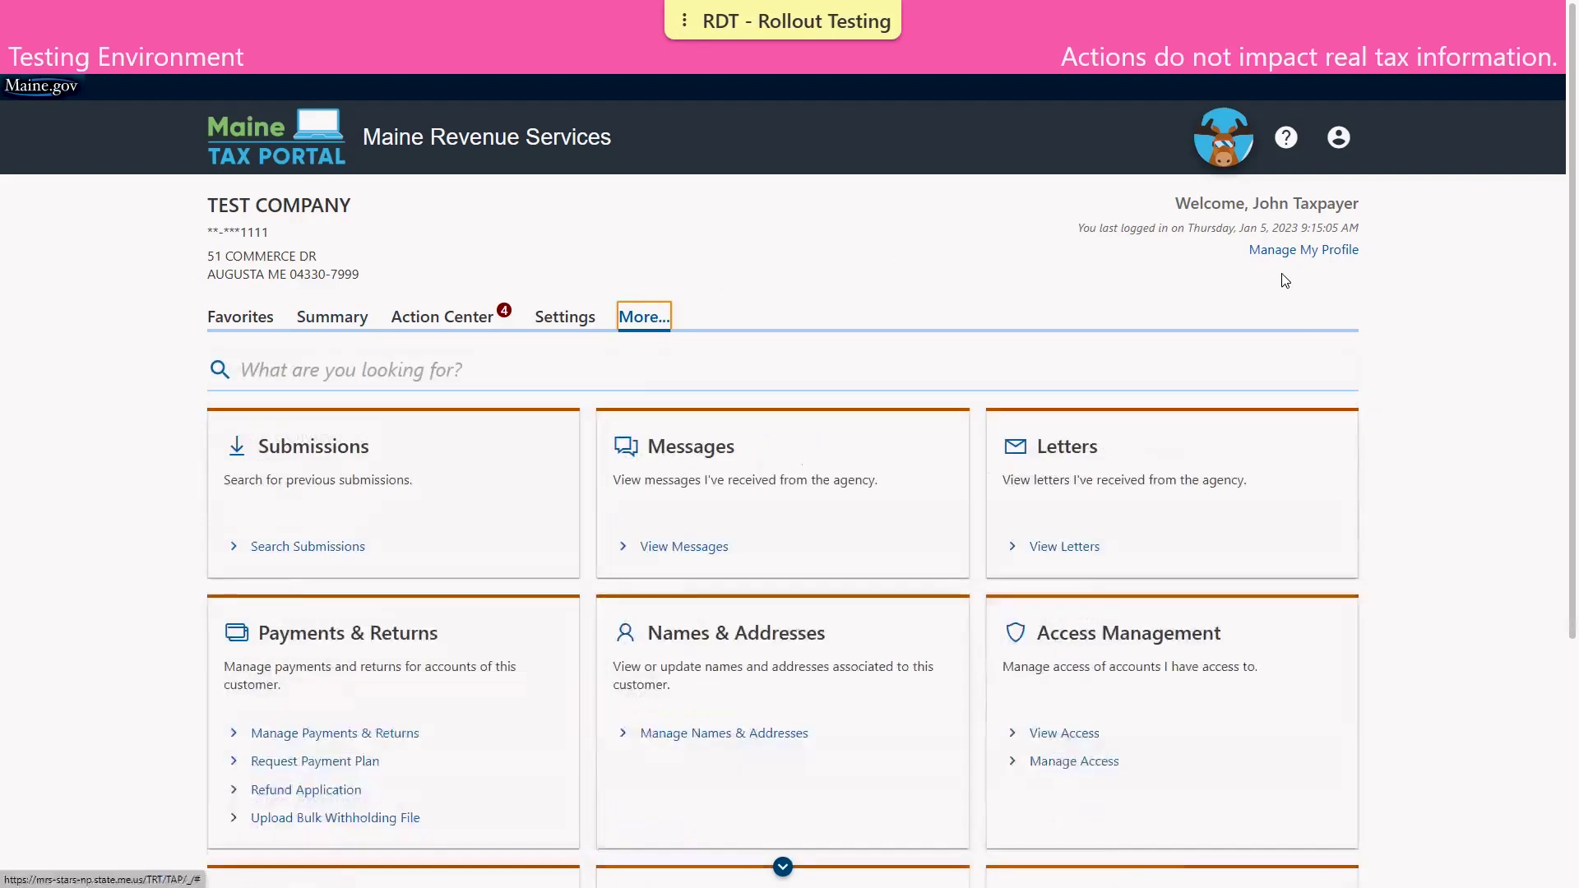
scroll(1557, 216, down, 3)
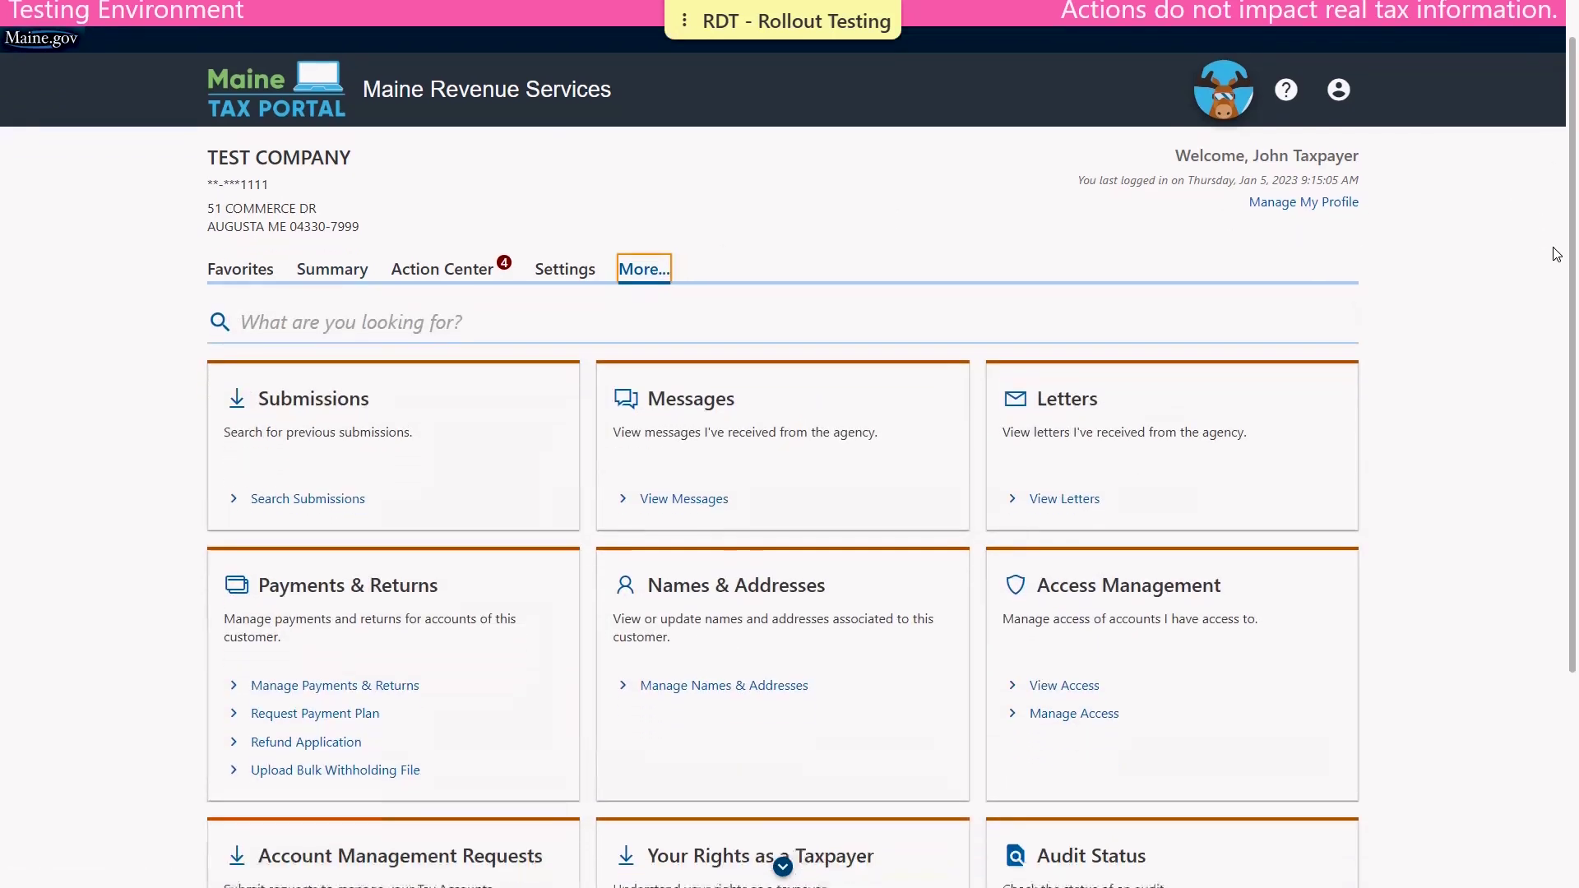
scroll(1516, 503, down, 2)
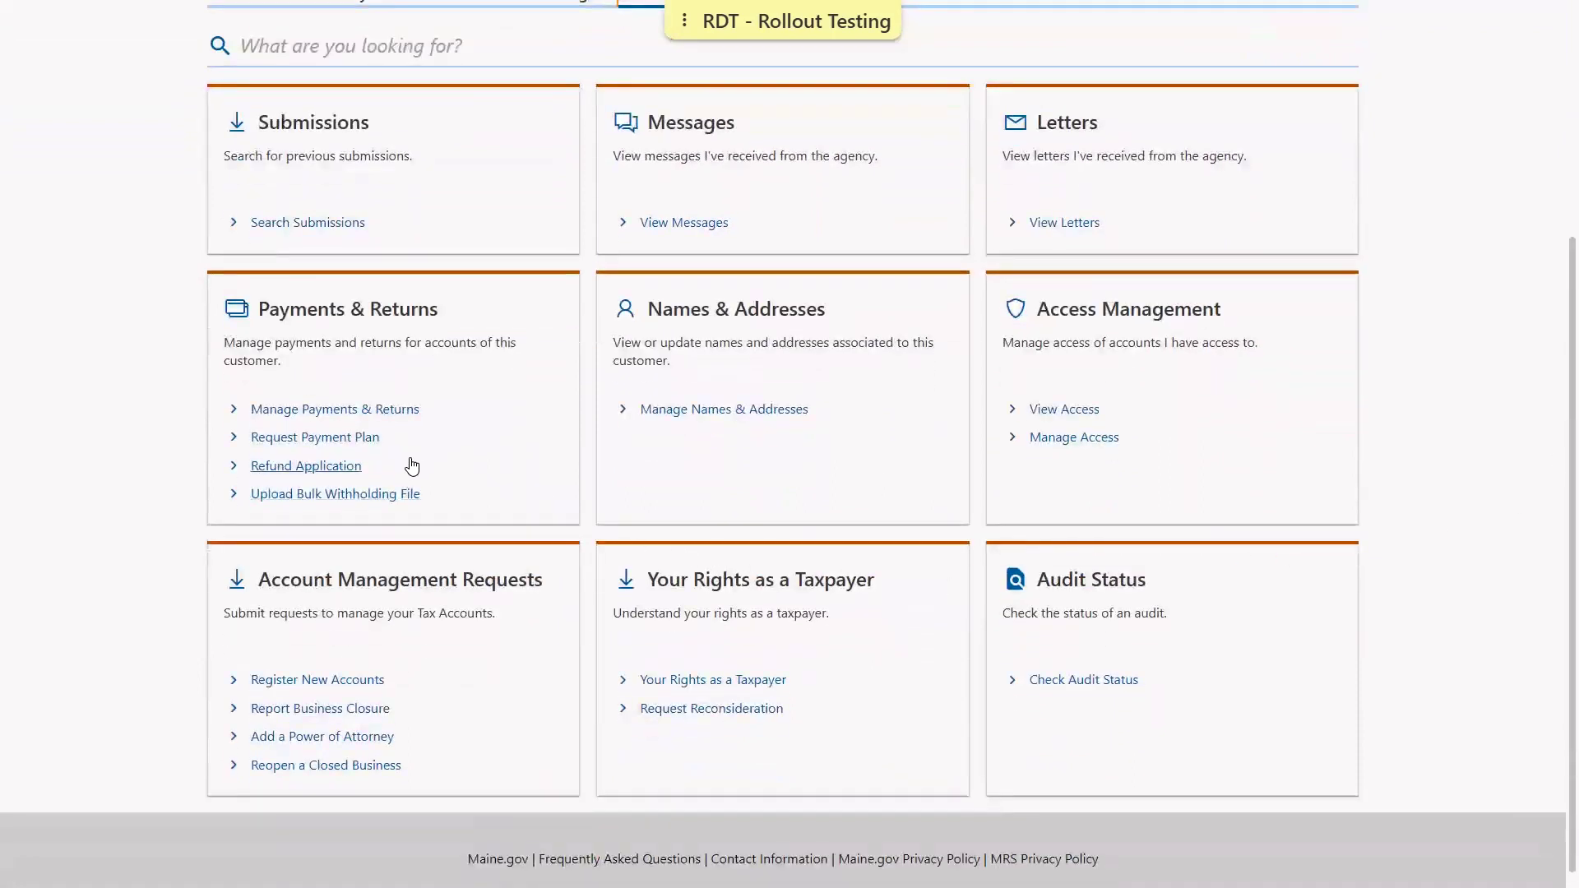
Start a new payment plan request and base its schedule on All Debt (11,196.98)
click(348, 438)
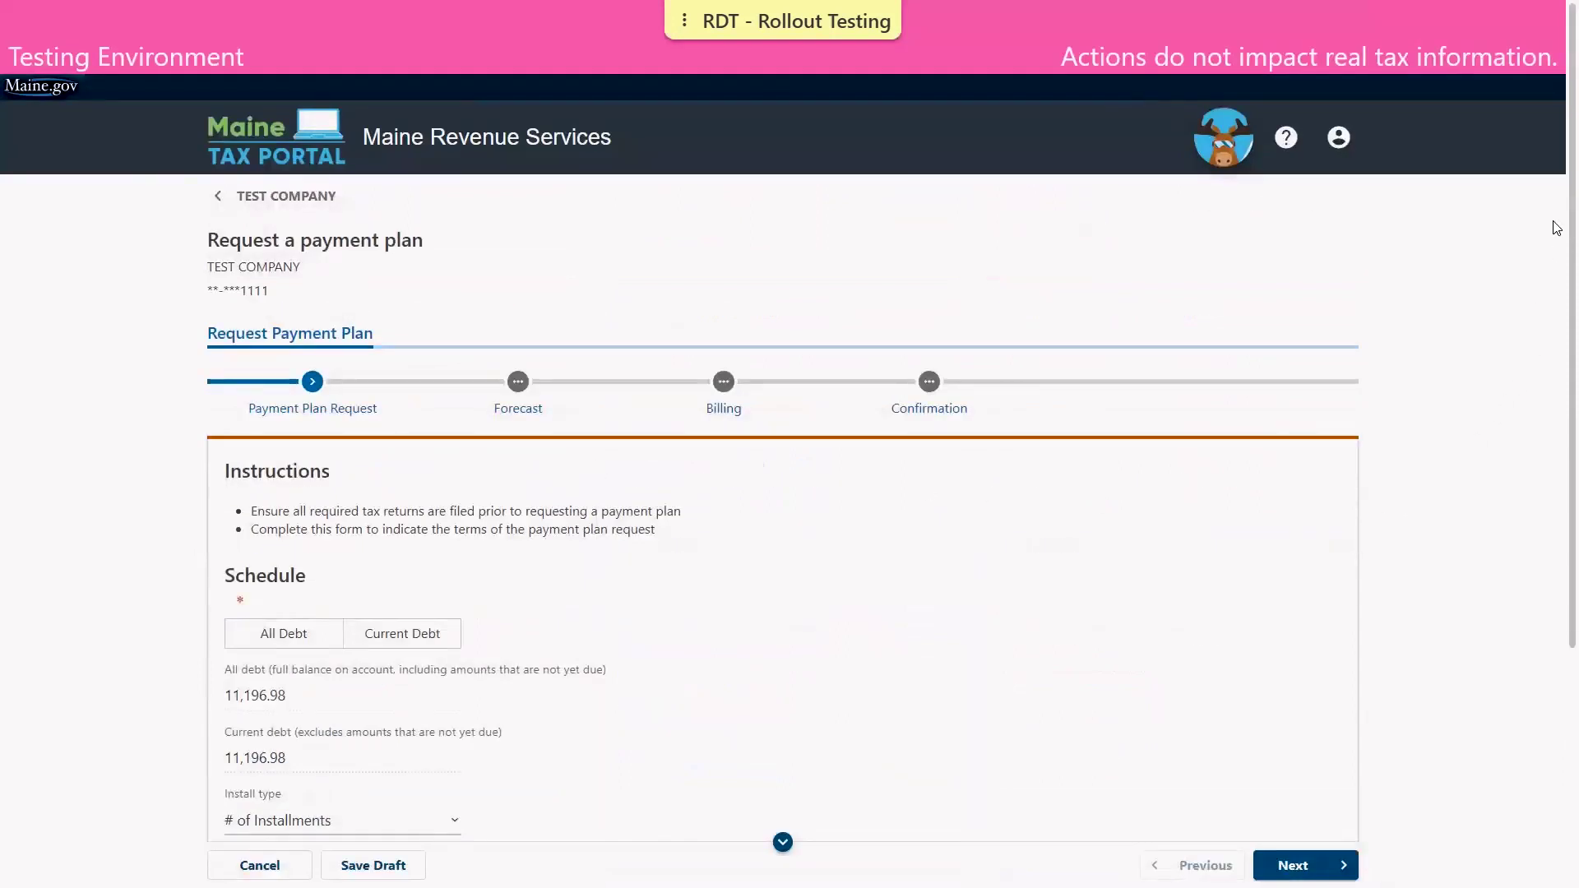
scroll(1556, 329, down, 3)
scroll(1555, 411, down, 2)
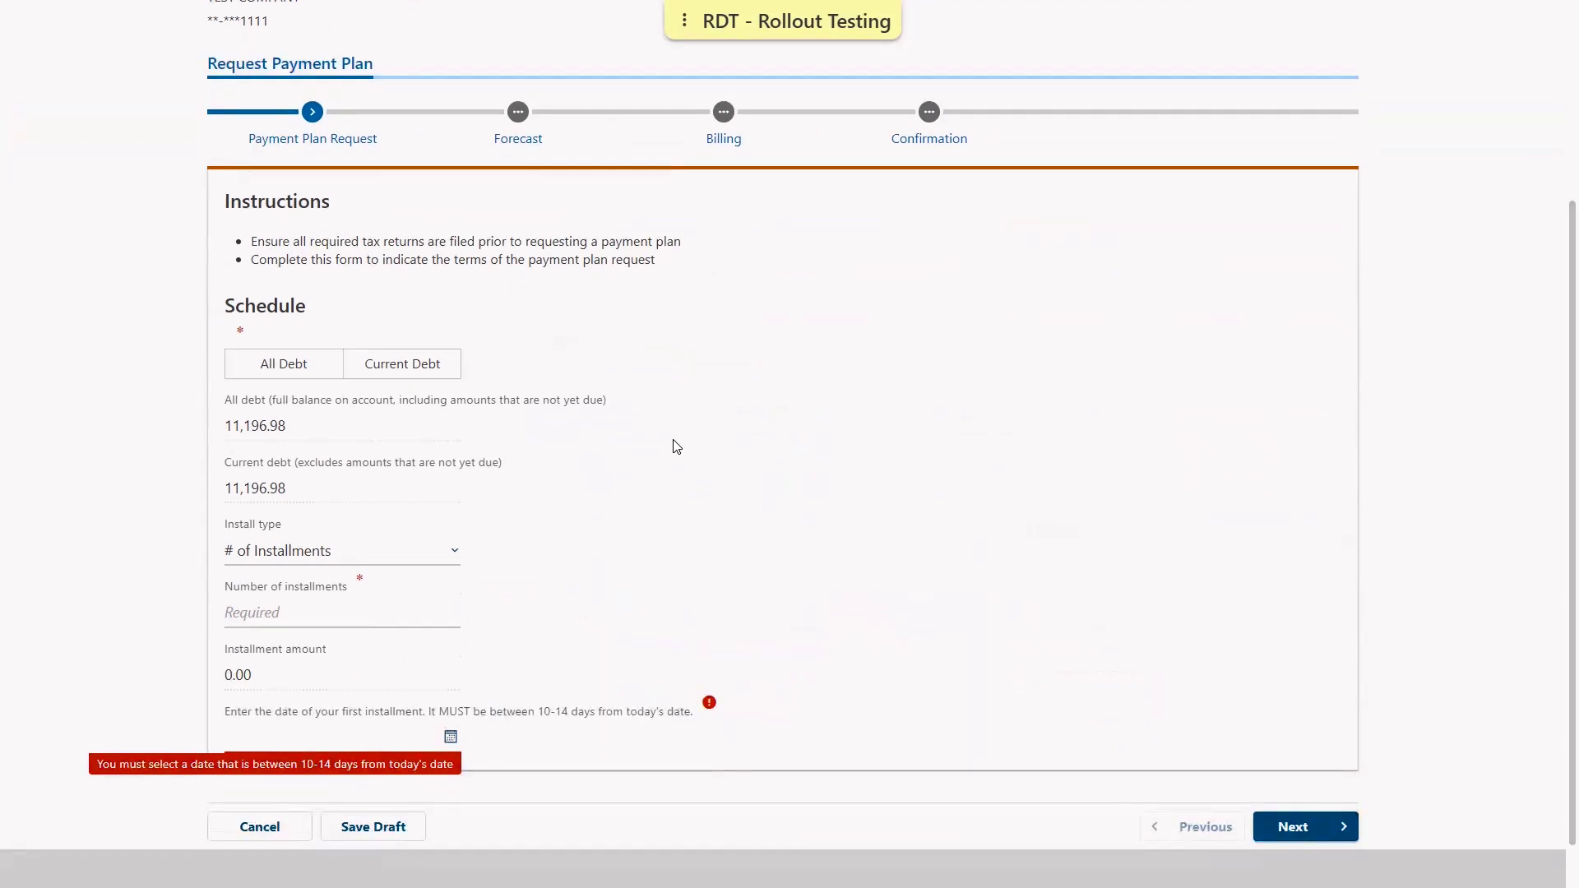
click(415, 374)
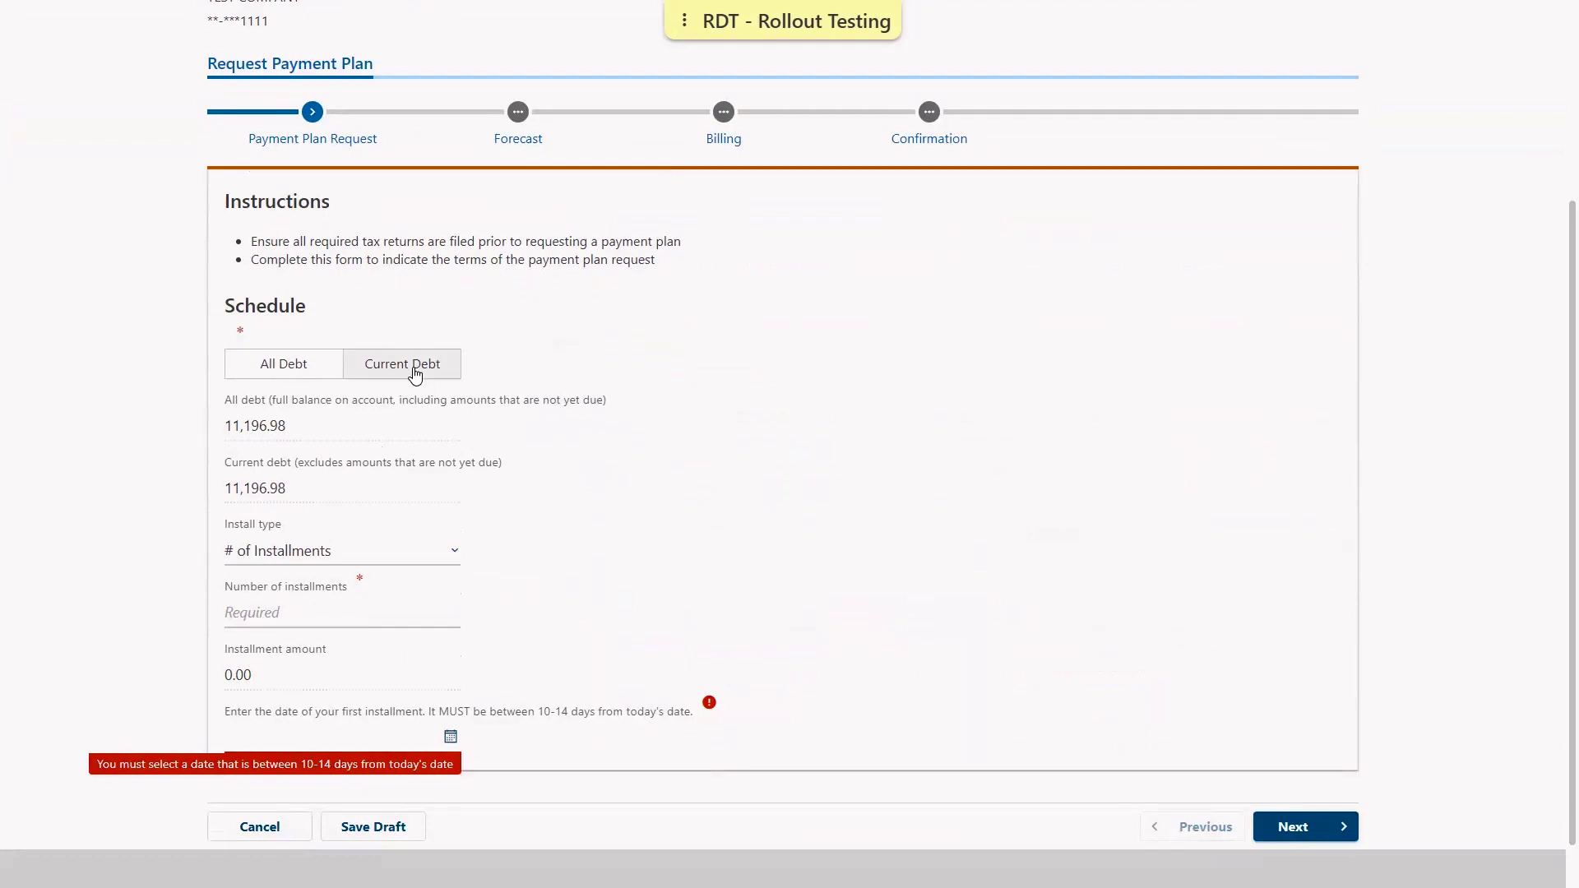
click(300, 376)
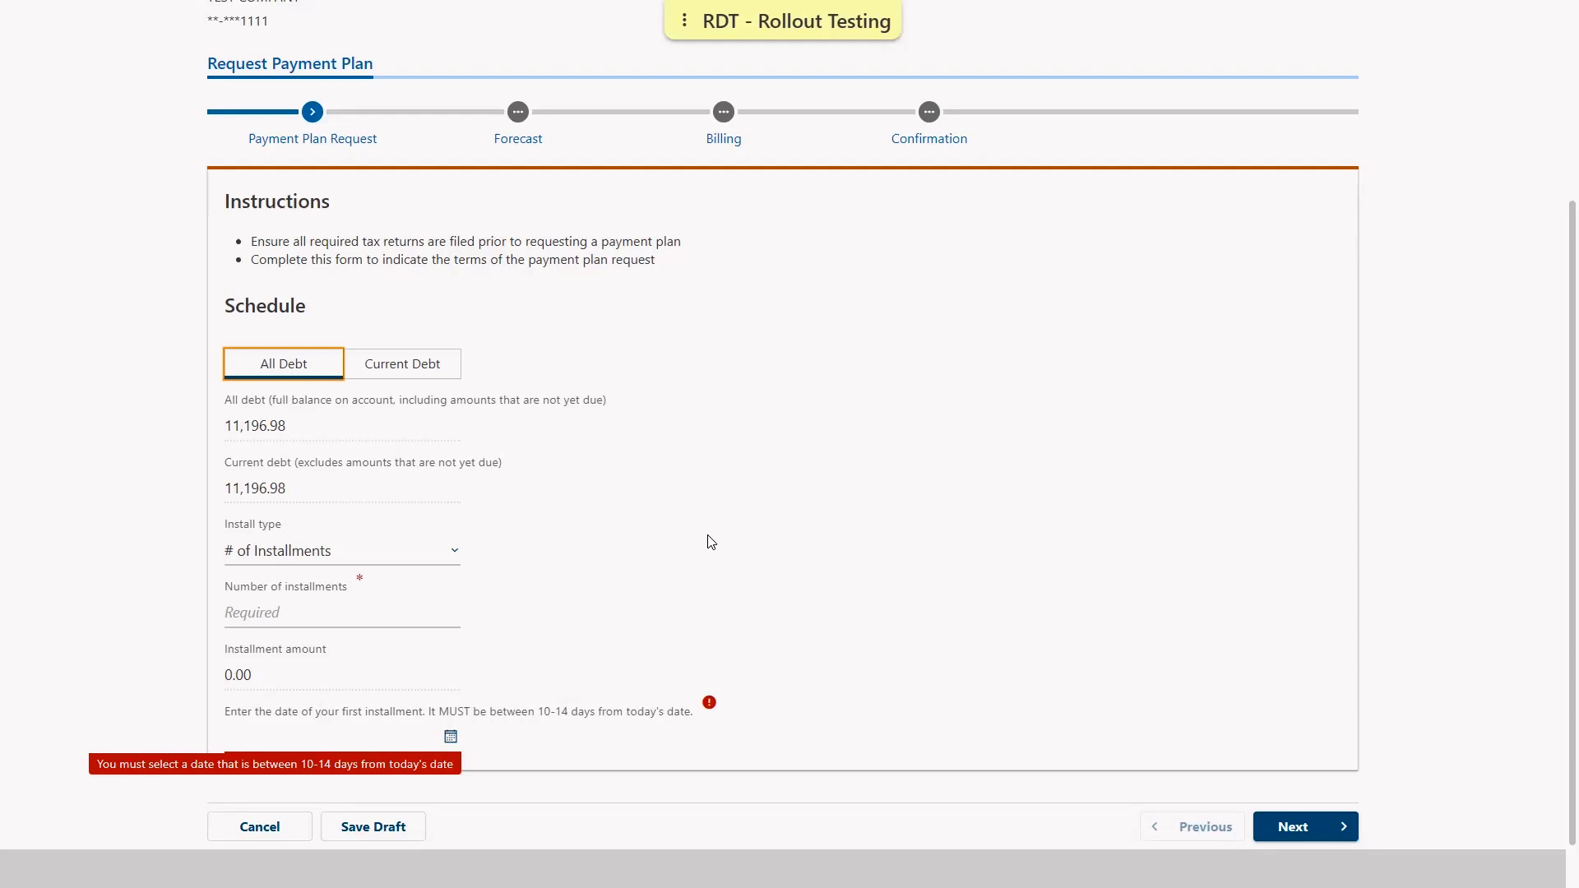
click(394, 559)
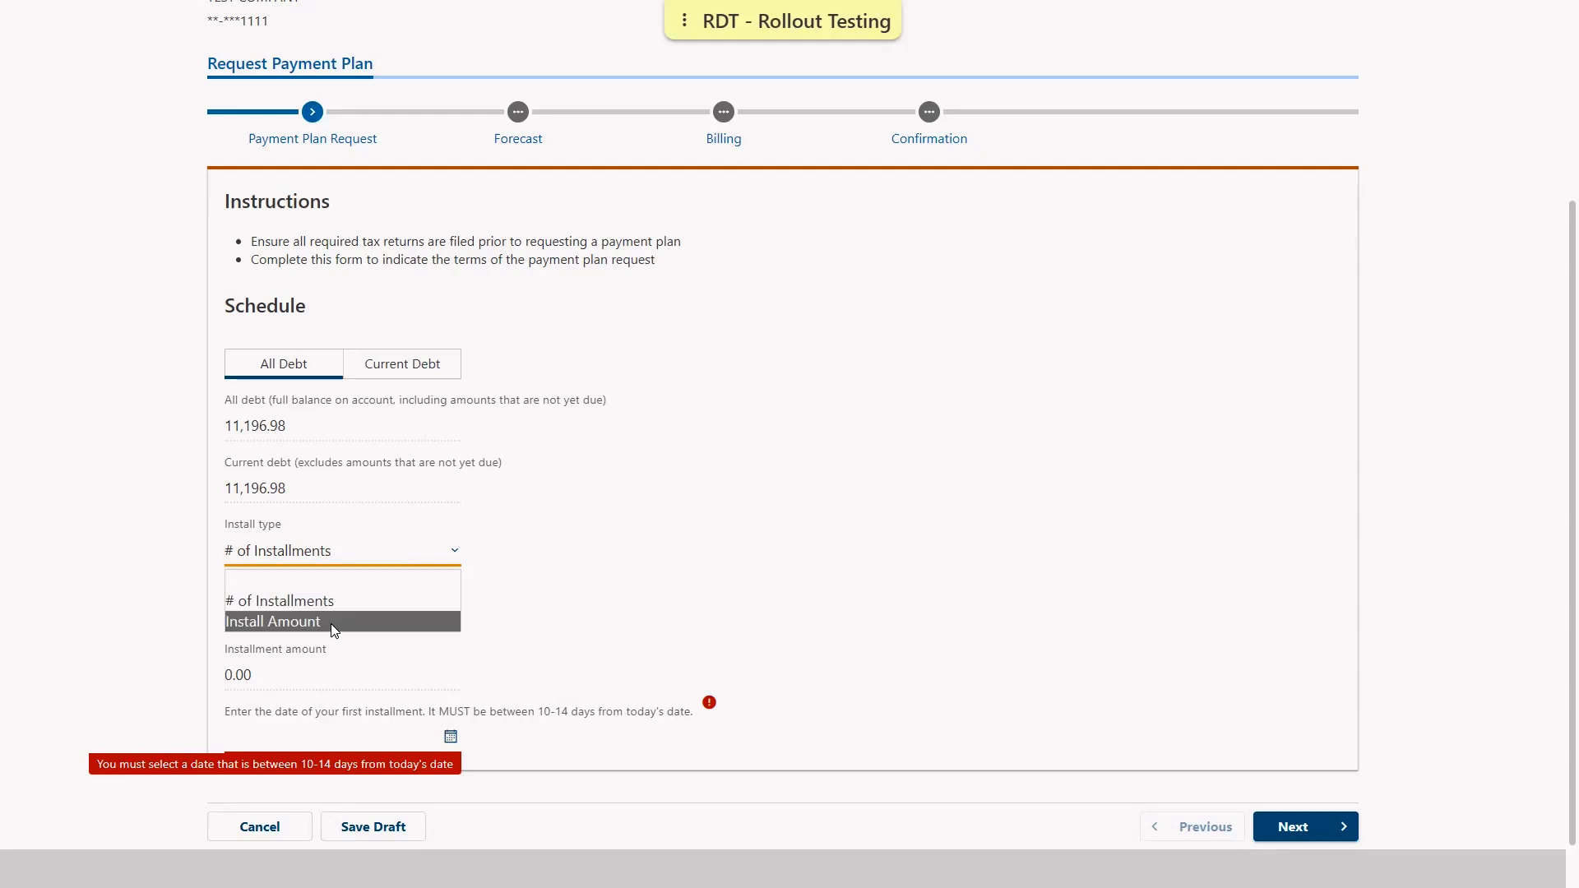
Keep '# of Installments' as install type and set 12 installments, replacing the rejected 16
click(271, 601)
click(266, 610)
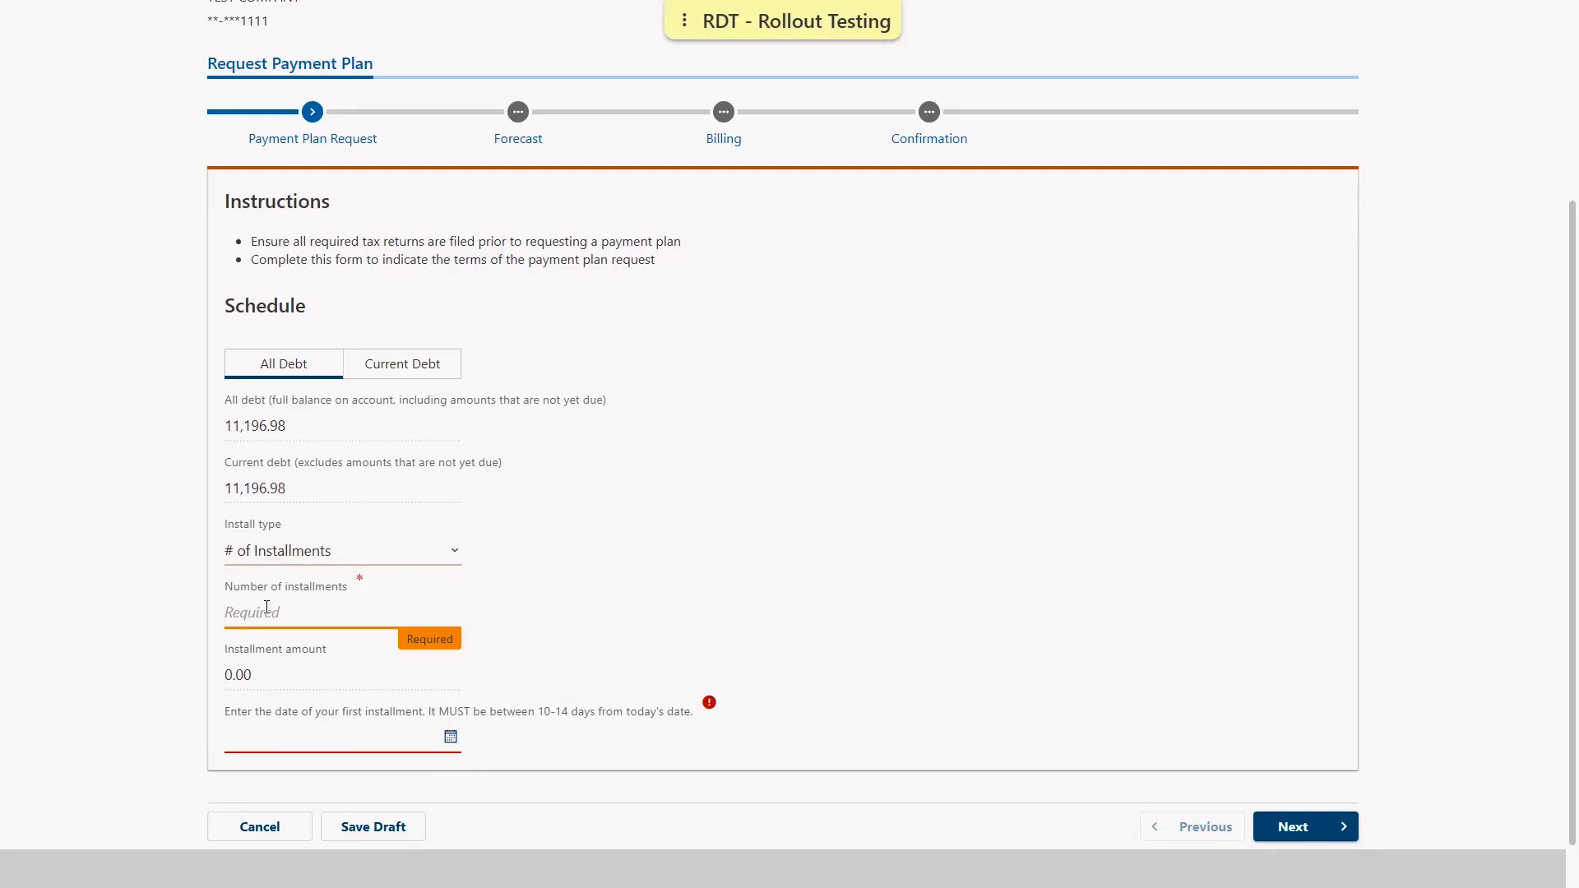
text(16)
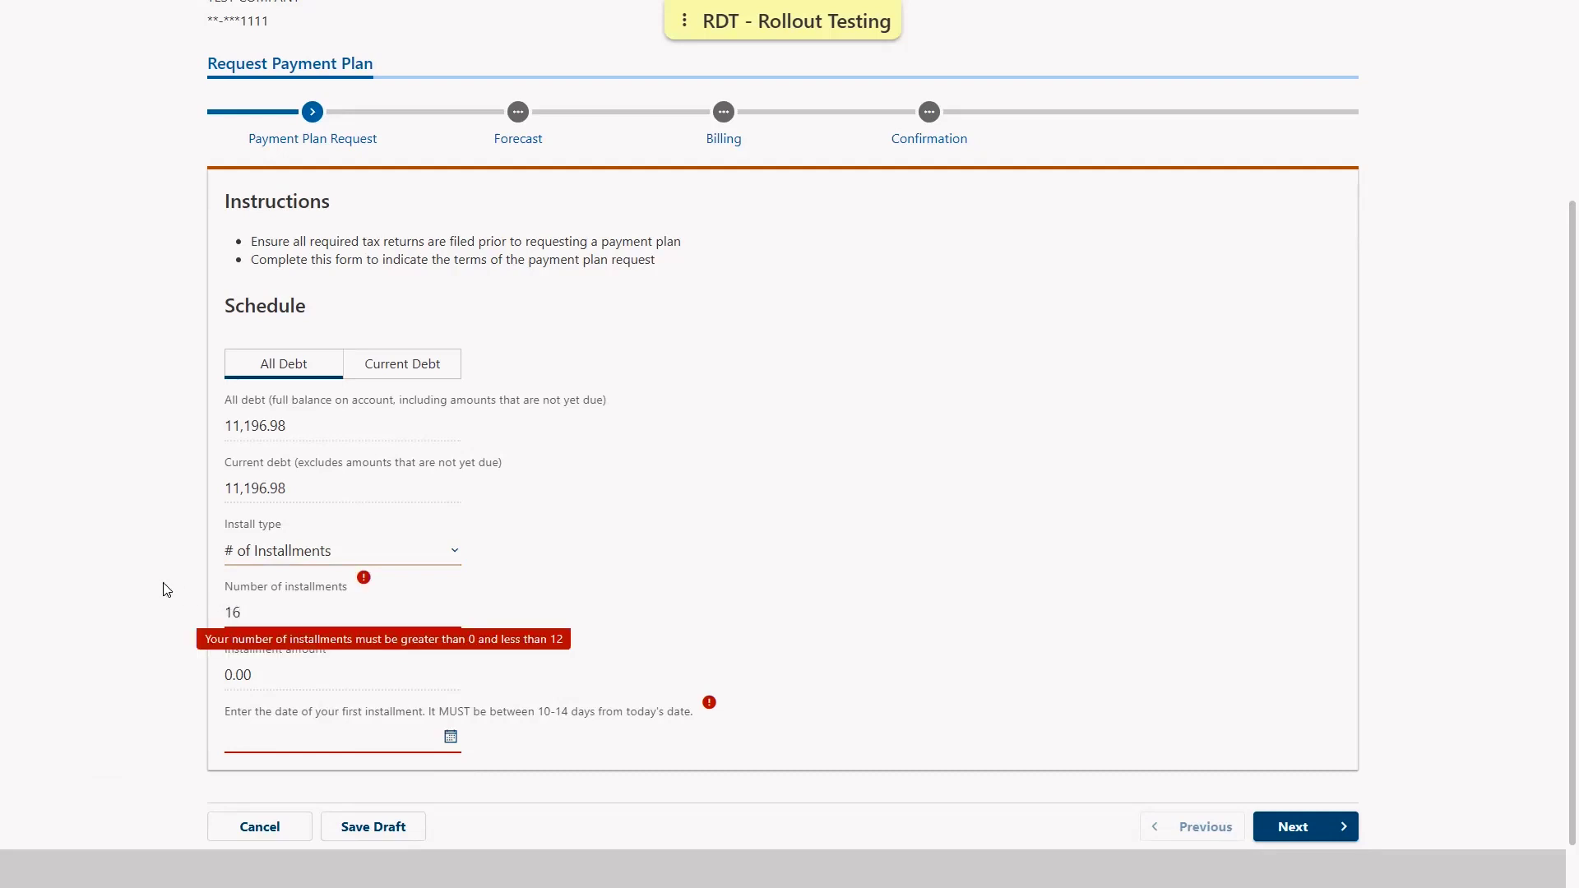
double_click(266, 614)
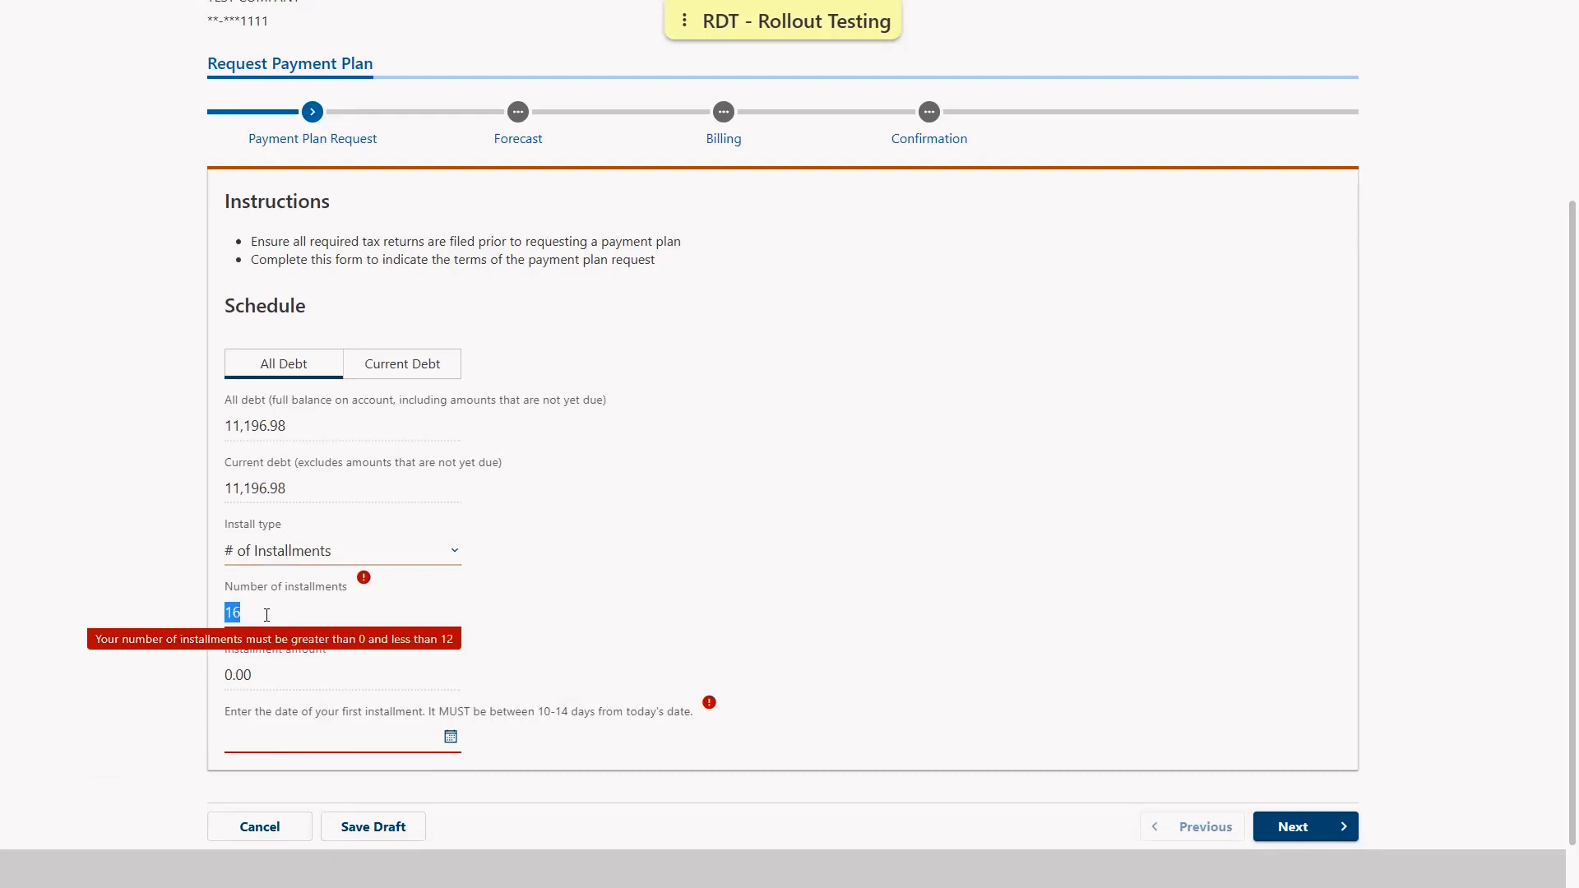
text(12)
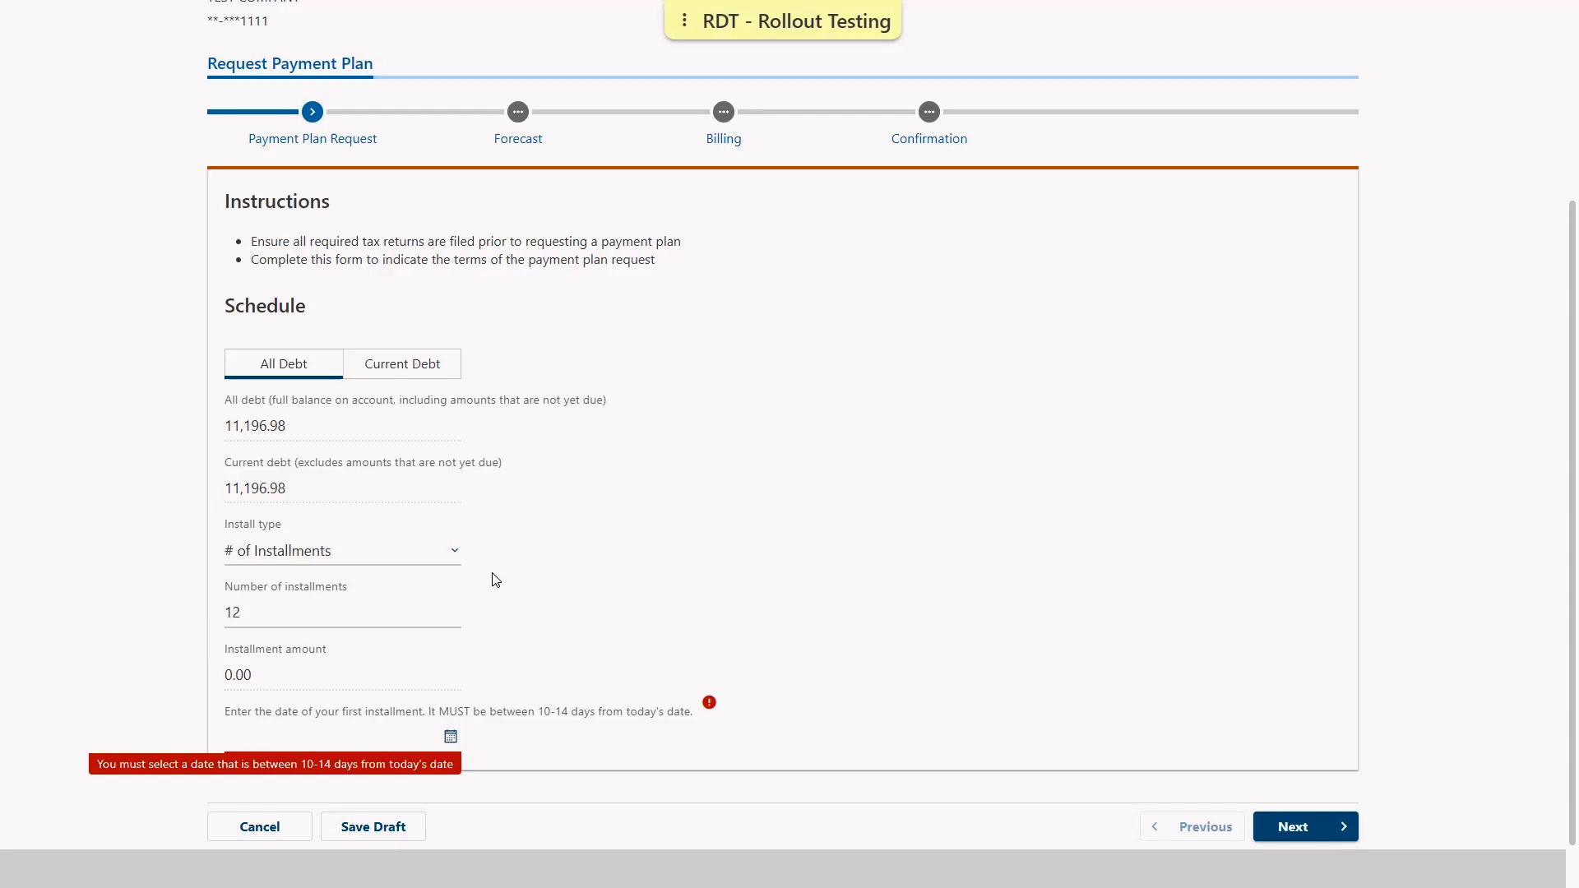
click(416, 551)
click(283, 622)
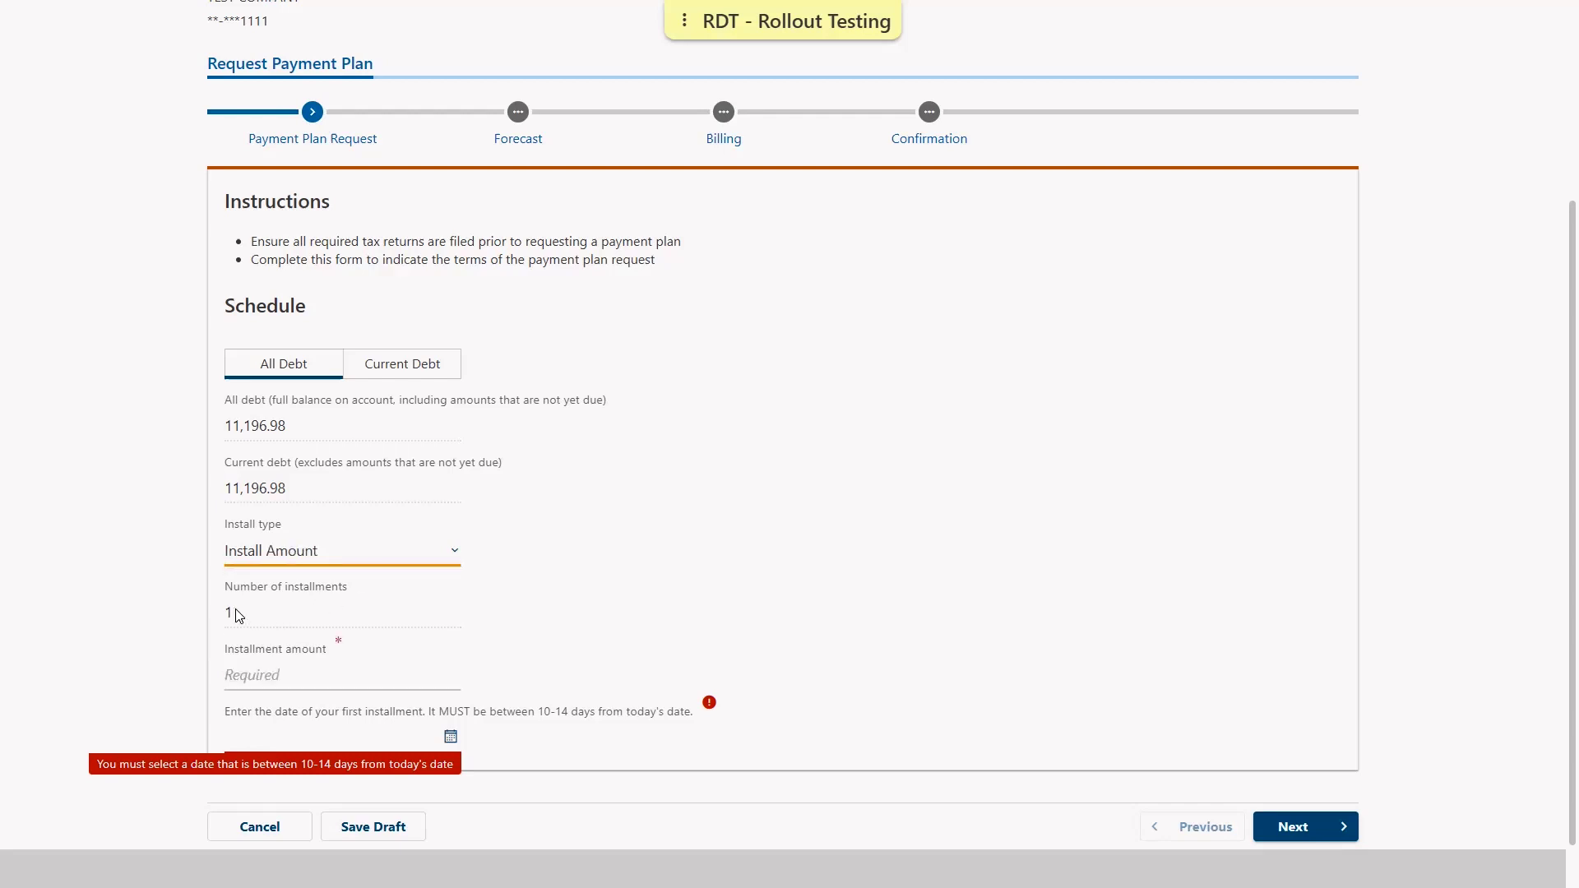
click(248, 672)
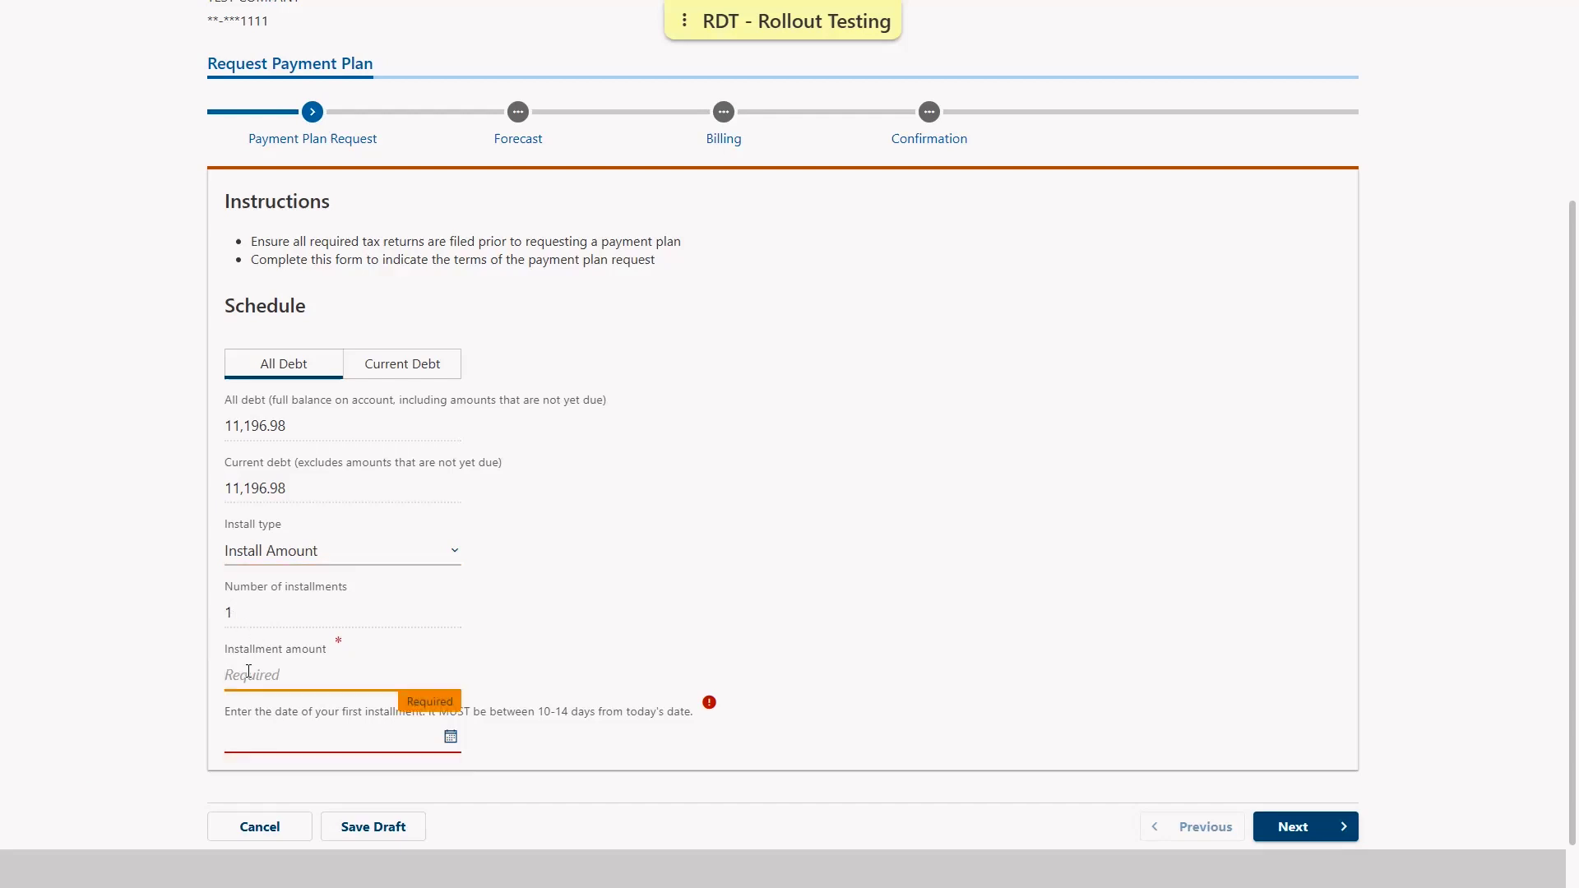
text(15)
click(100, 696)
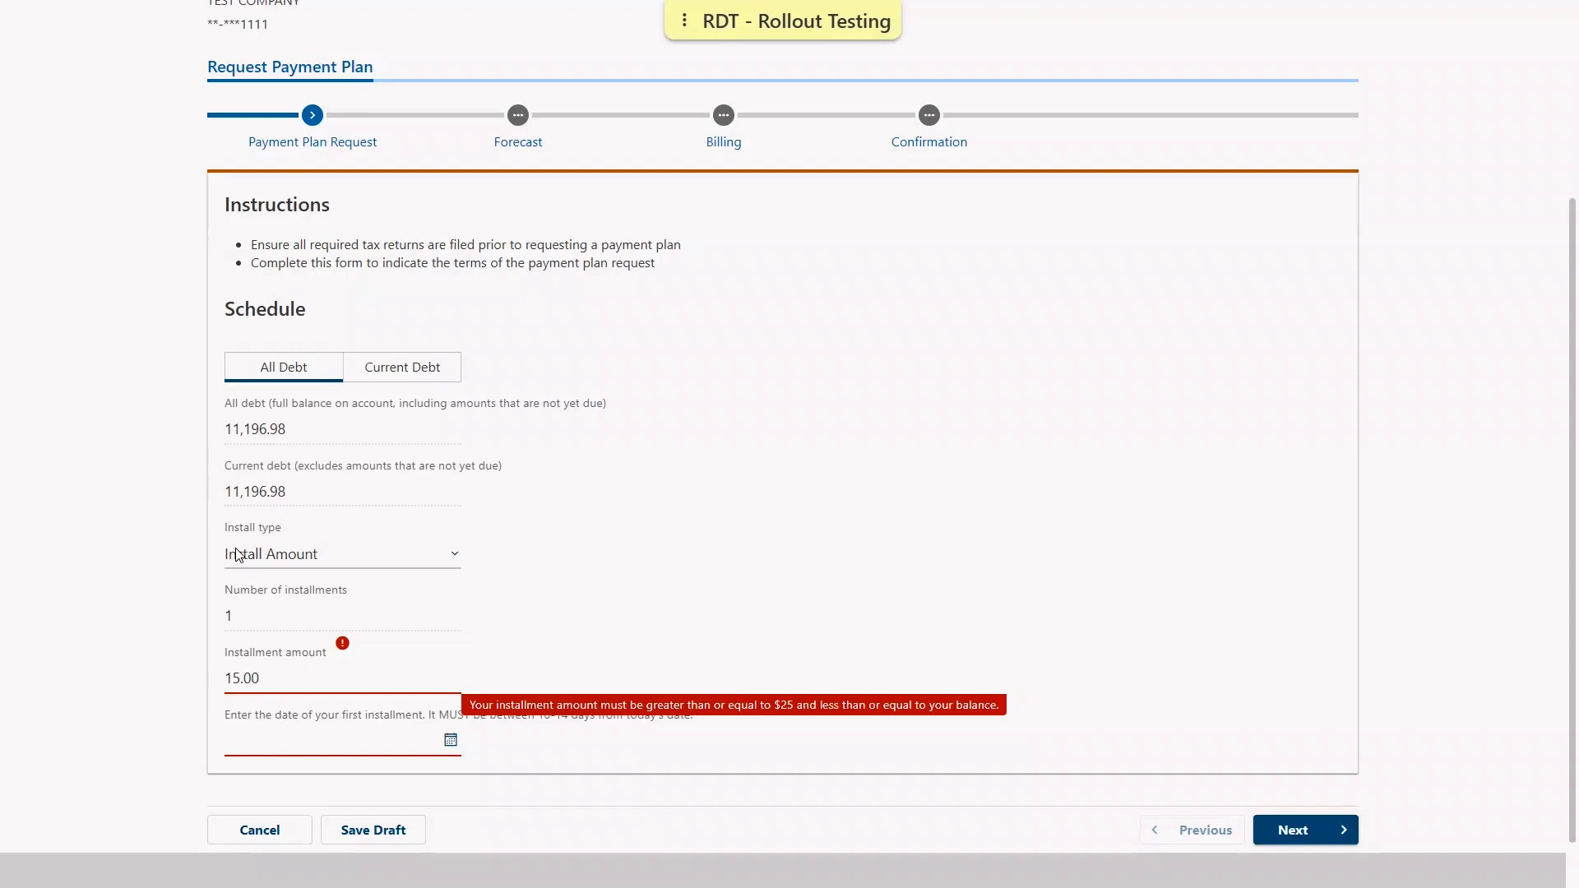
click(251, 576)
click(255, 604)
scroll(255, 598, down, 1)
click(250, 621)
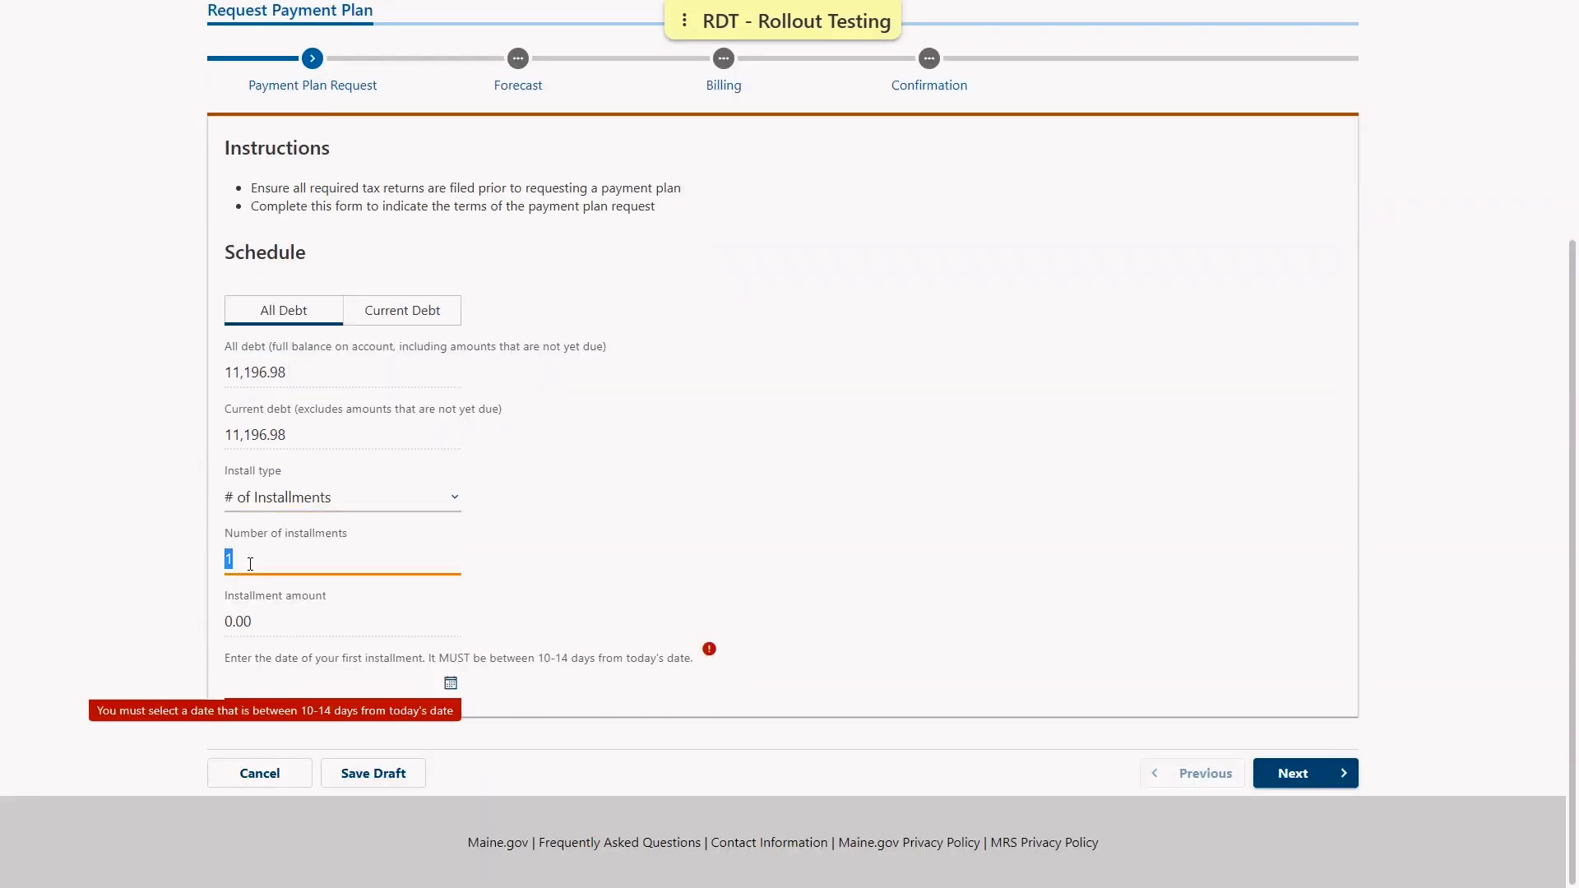
text(12)
click(175, 620)
Set the first installment date to 23-Jan-2023 after 13-Jan-2023 is rejected
click(451, 687)
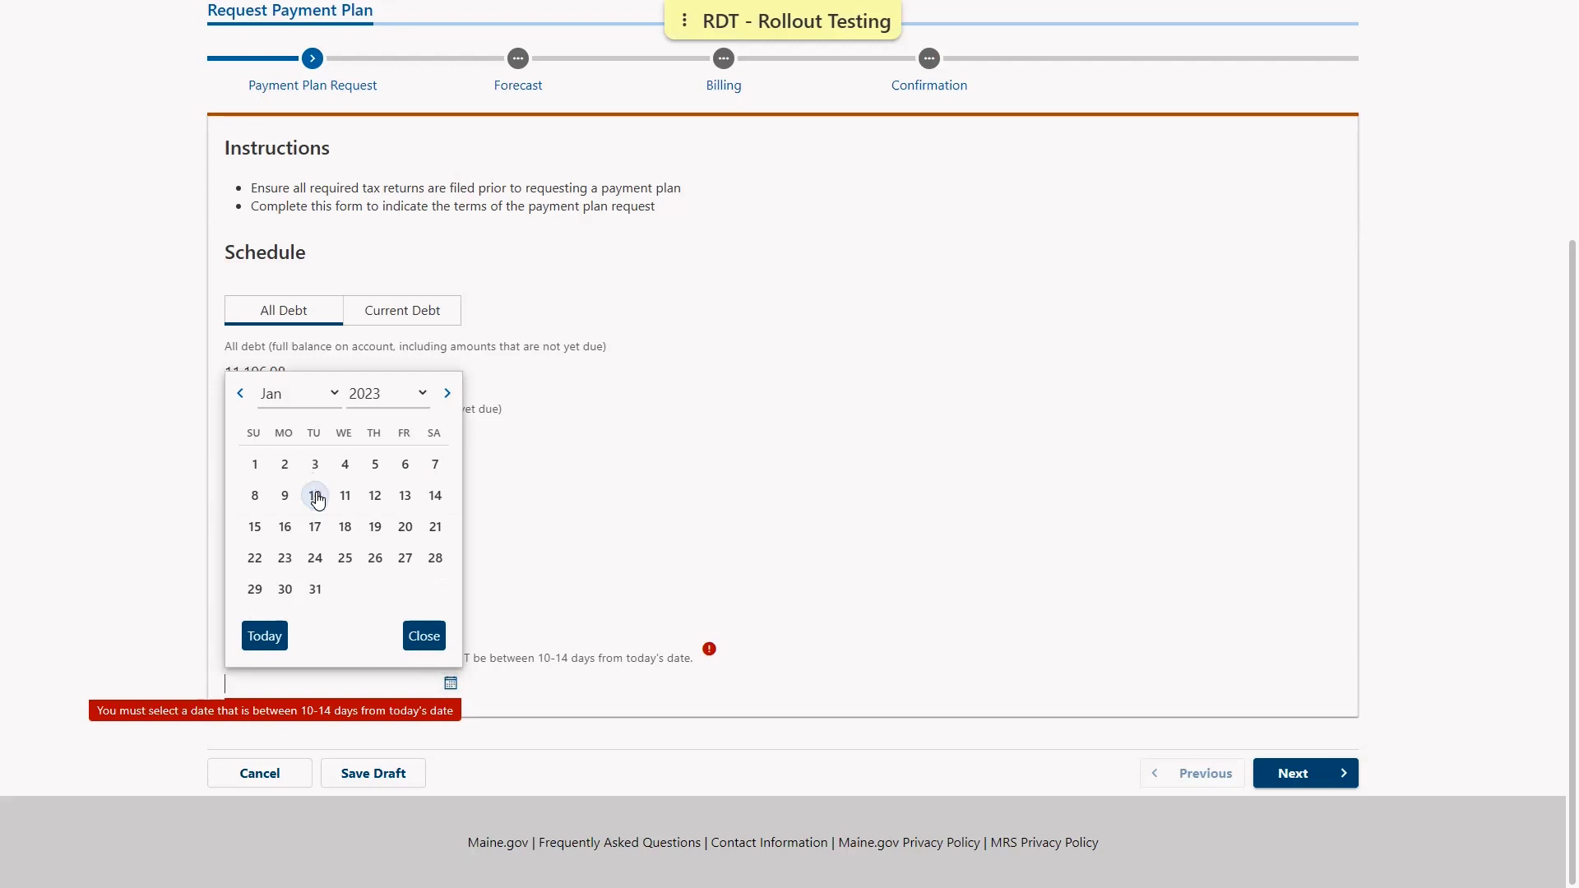
click(405, 495)
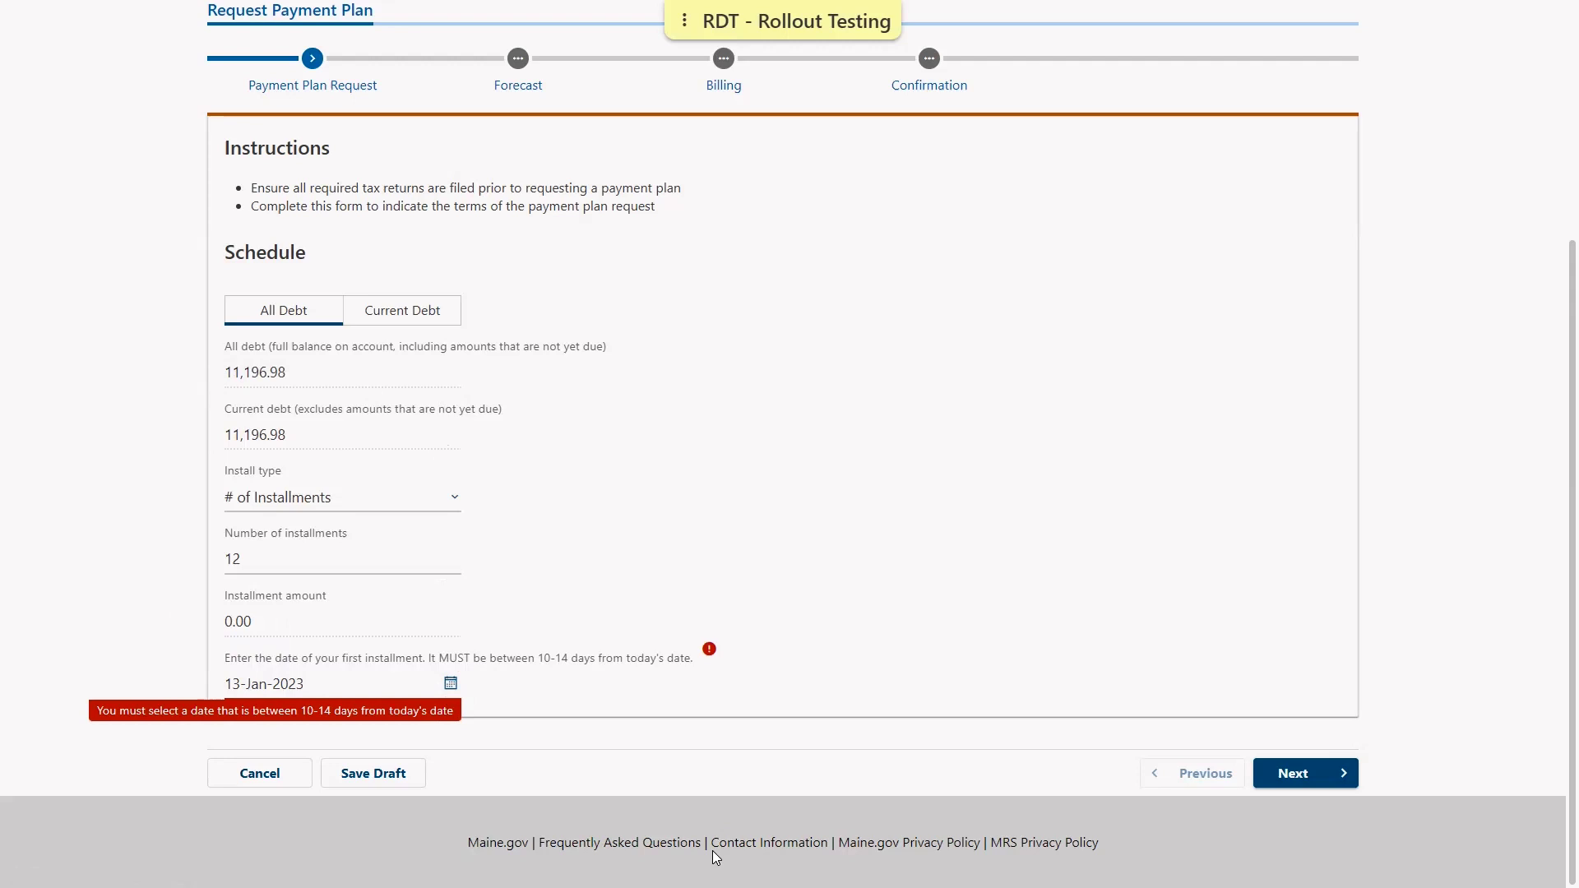
click(448, 687)
click(285, 558)
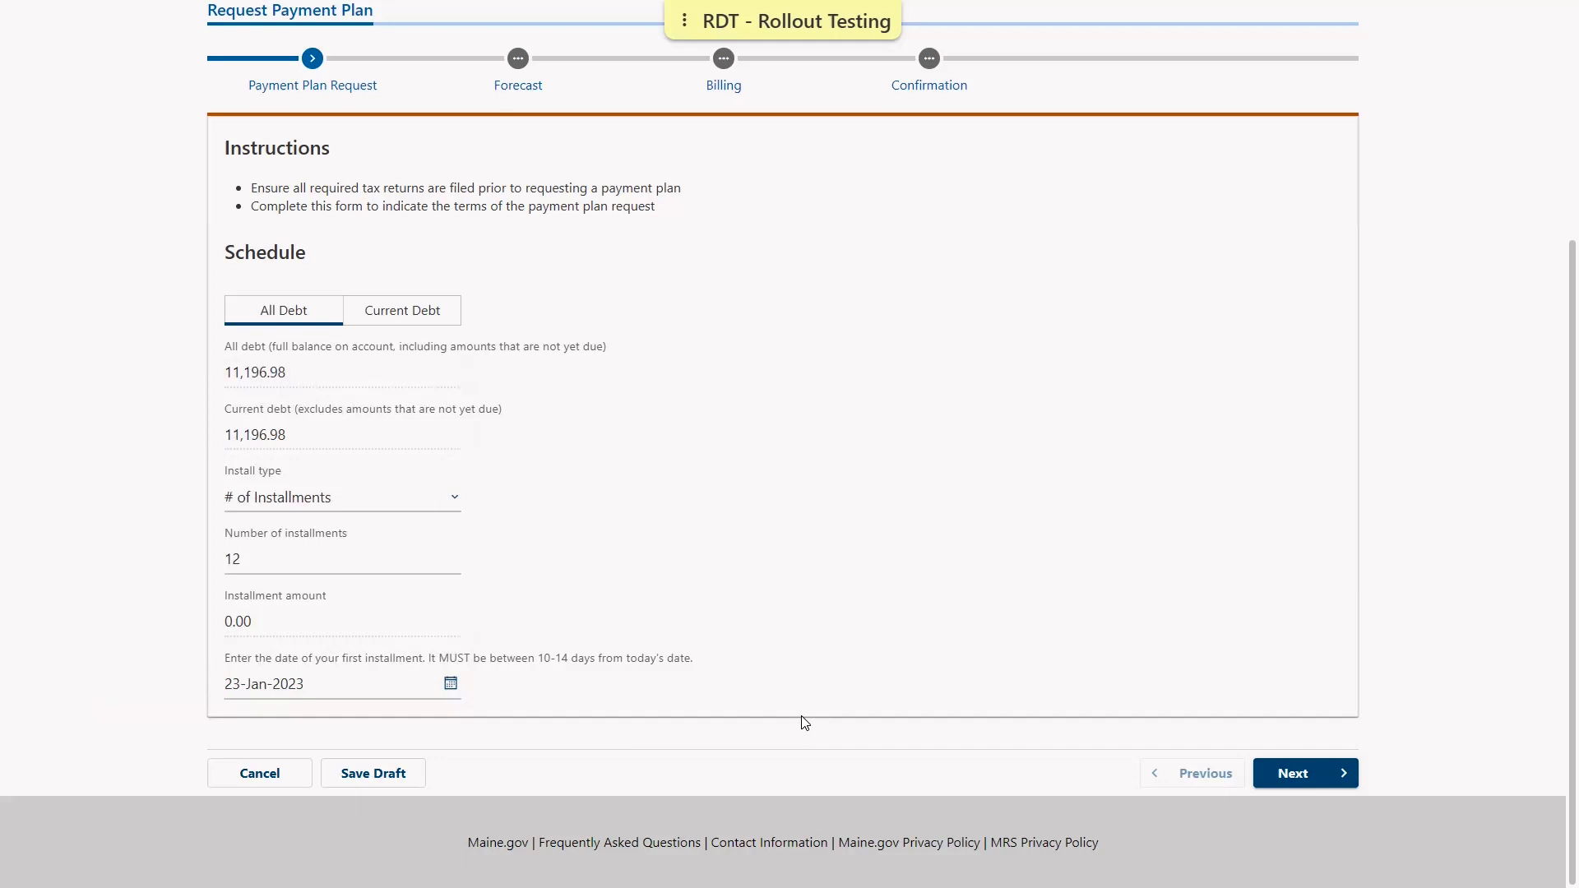
Review the 12-installment Standard Plan forecast and continue to the Billing step
click(1345, 780)
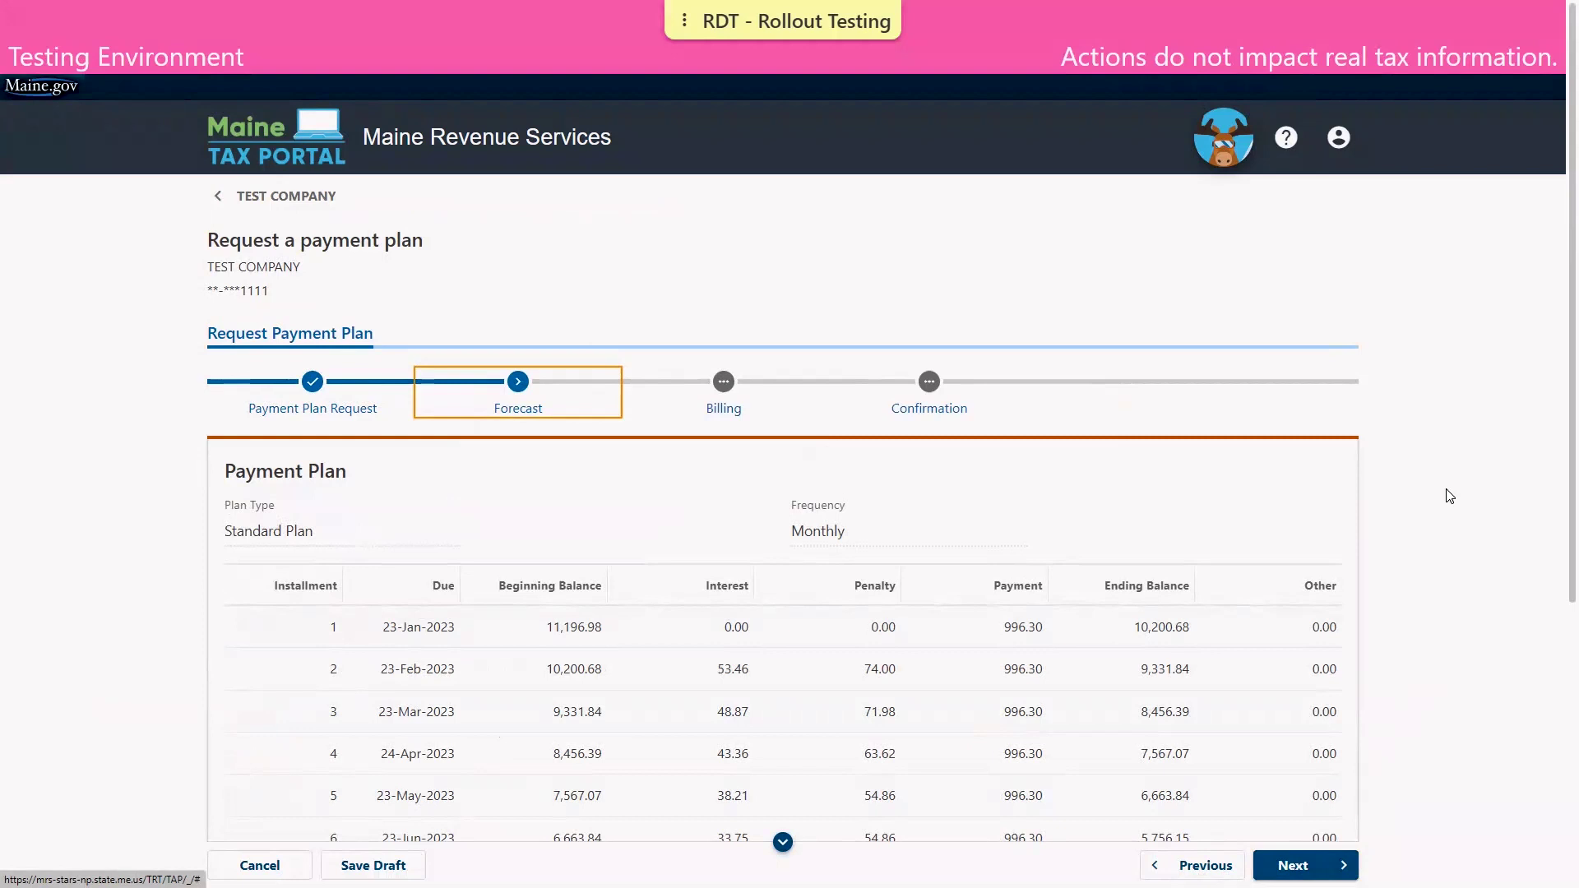
scroll(1557, 314, down, 1)
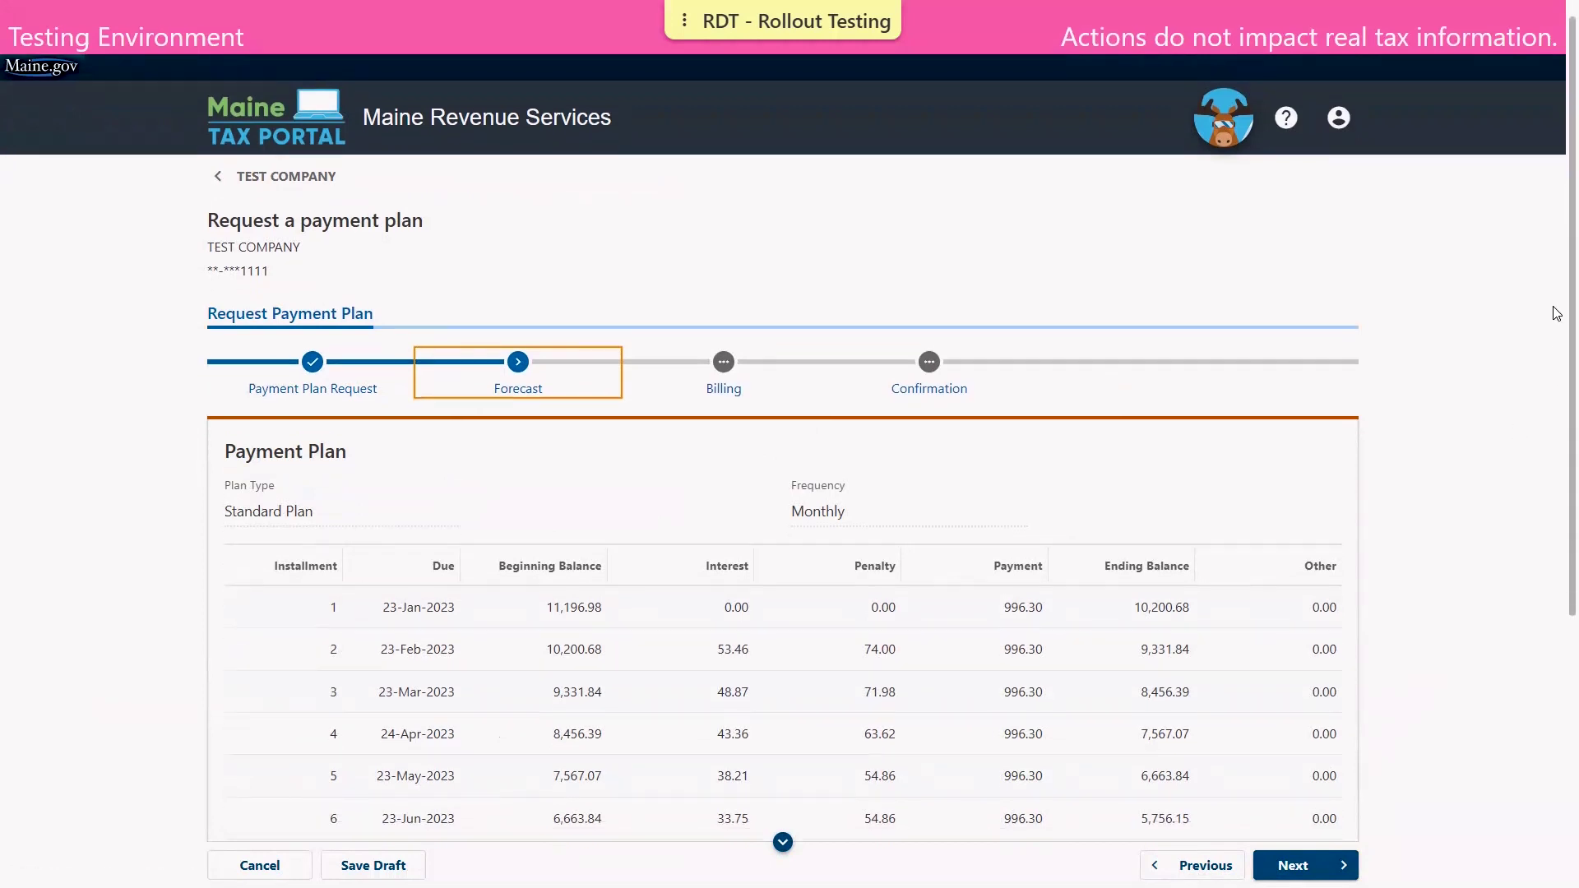
scroll(1558, 314, down, 5)
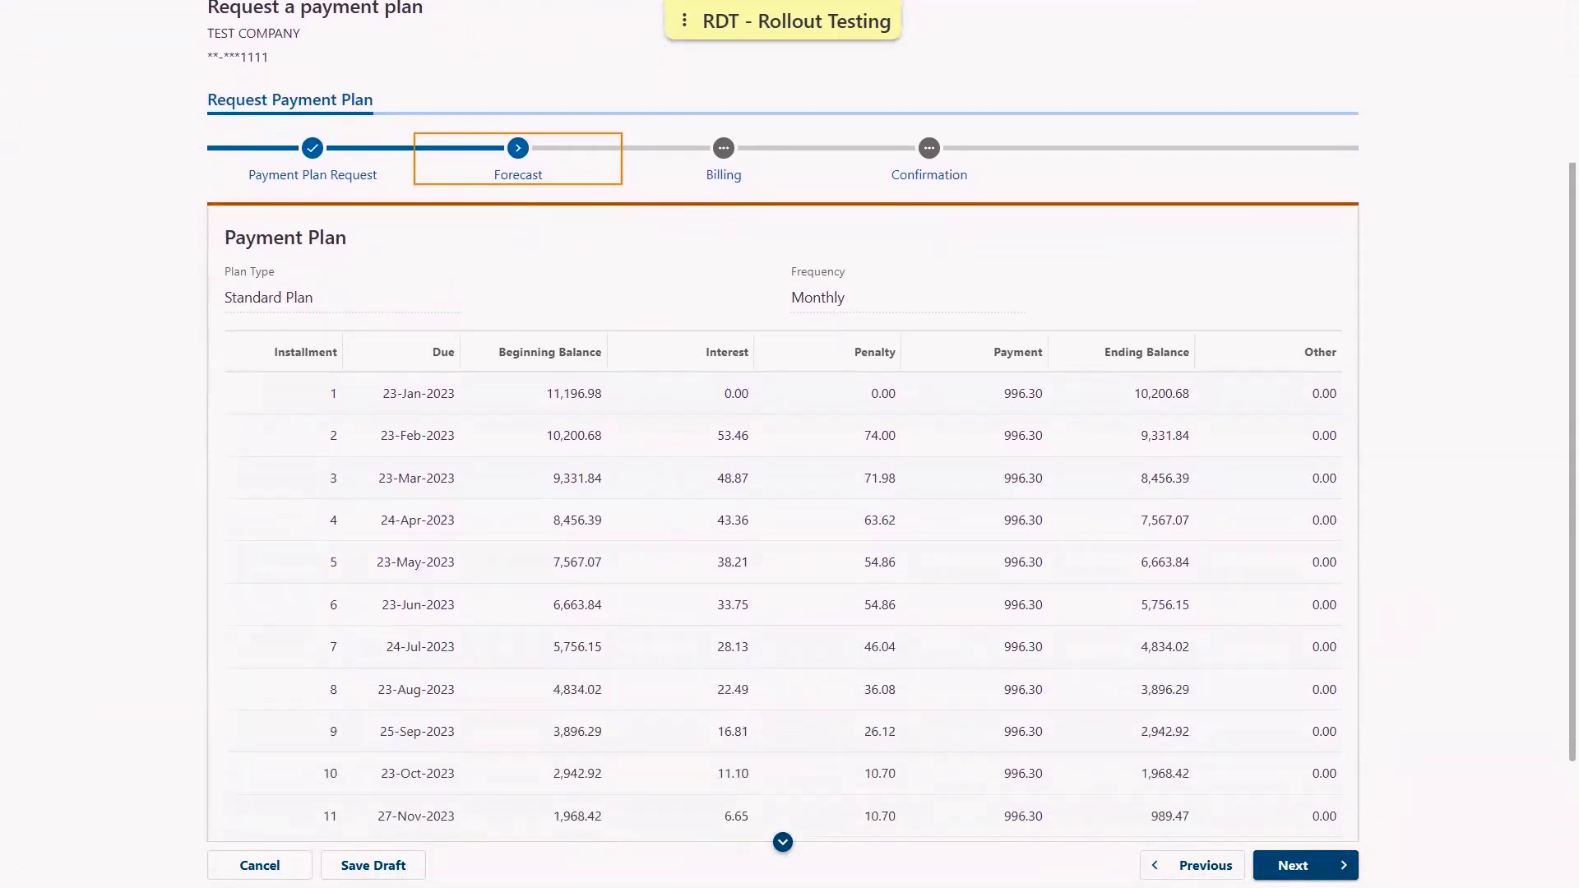
scroll(789, 444, down, 3)
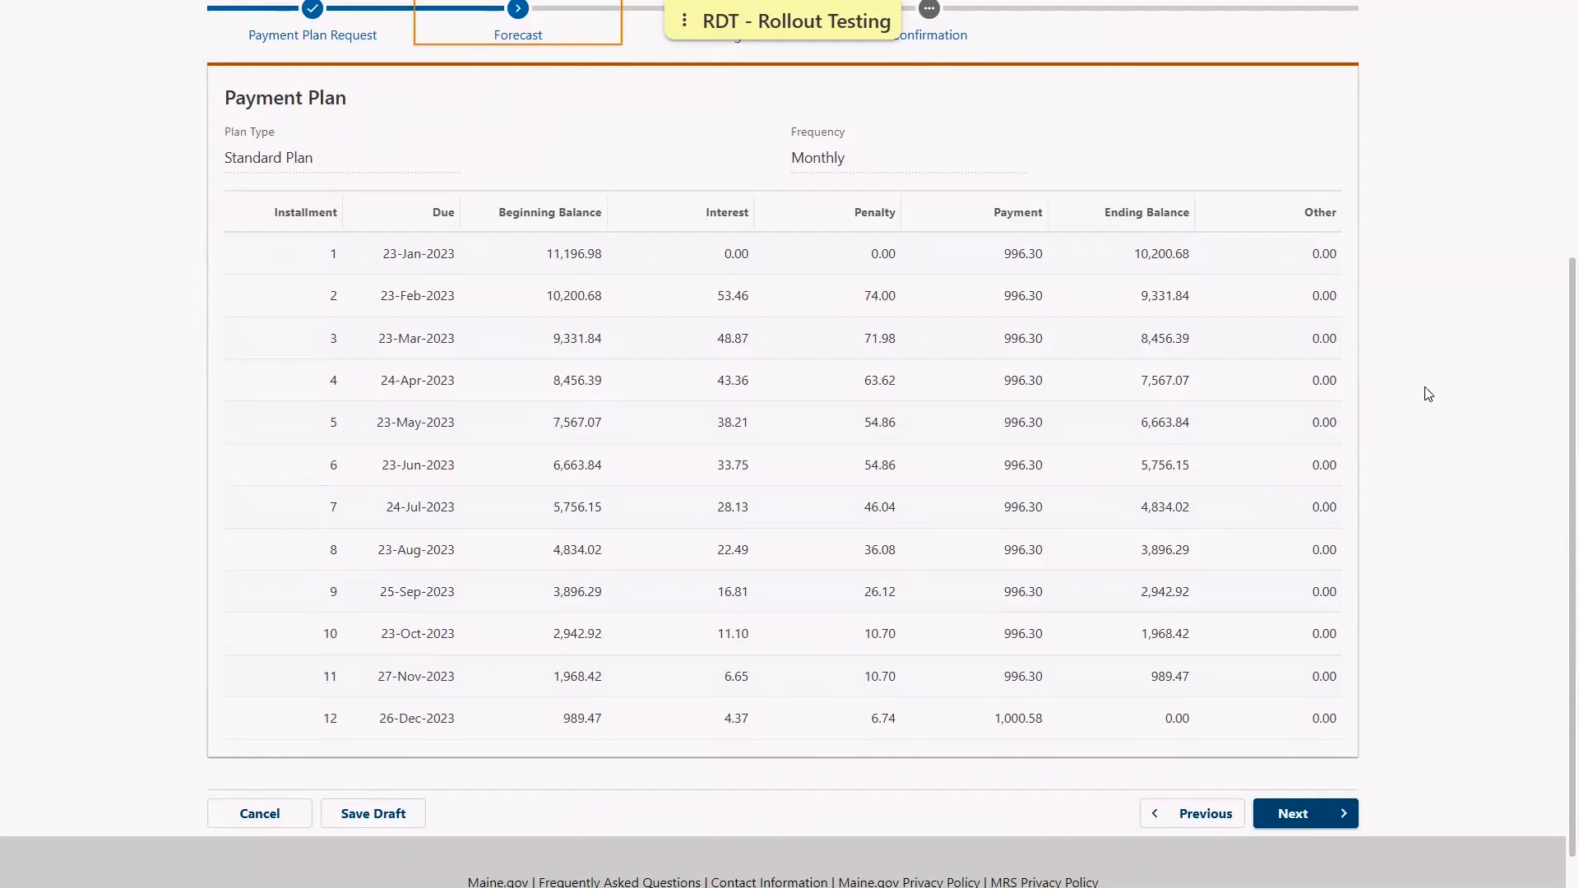
click(1289, 815)
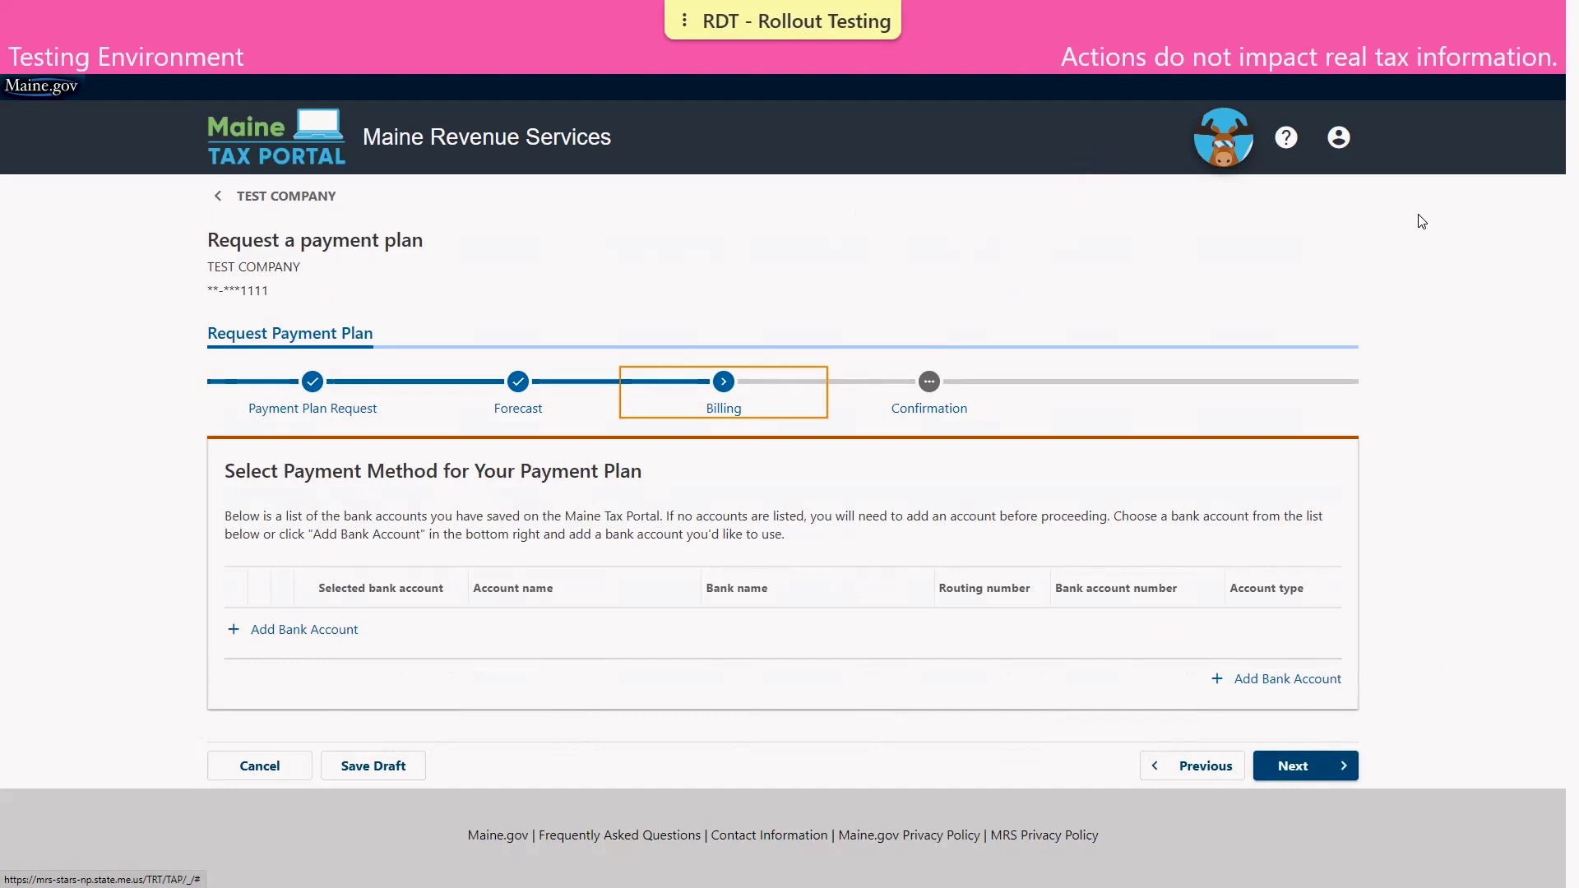
Add a new selected bank account named 'Bank Account' with bank name 'Bank'
click(308, 631)
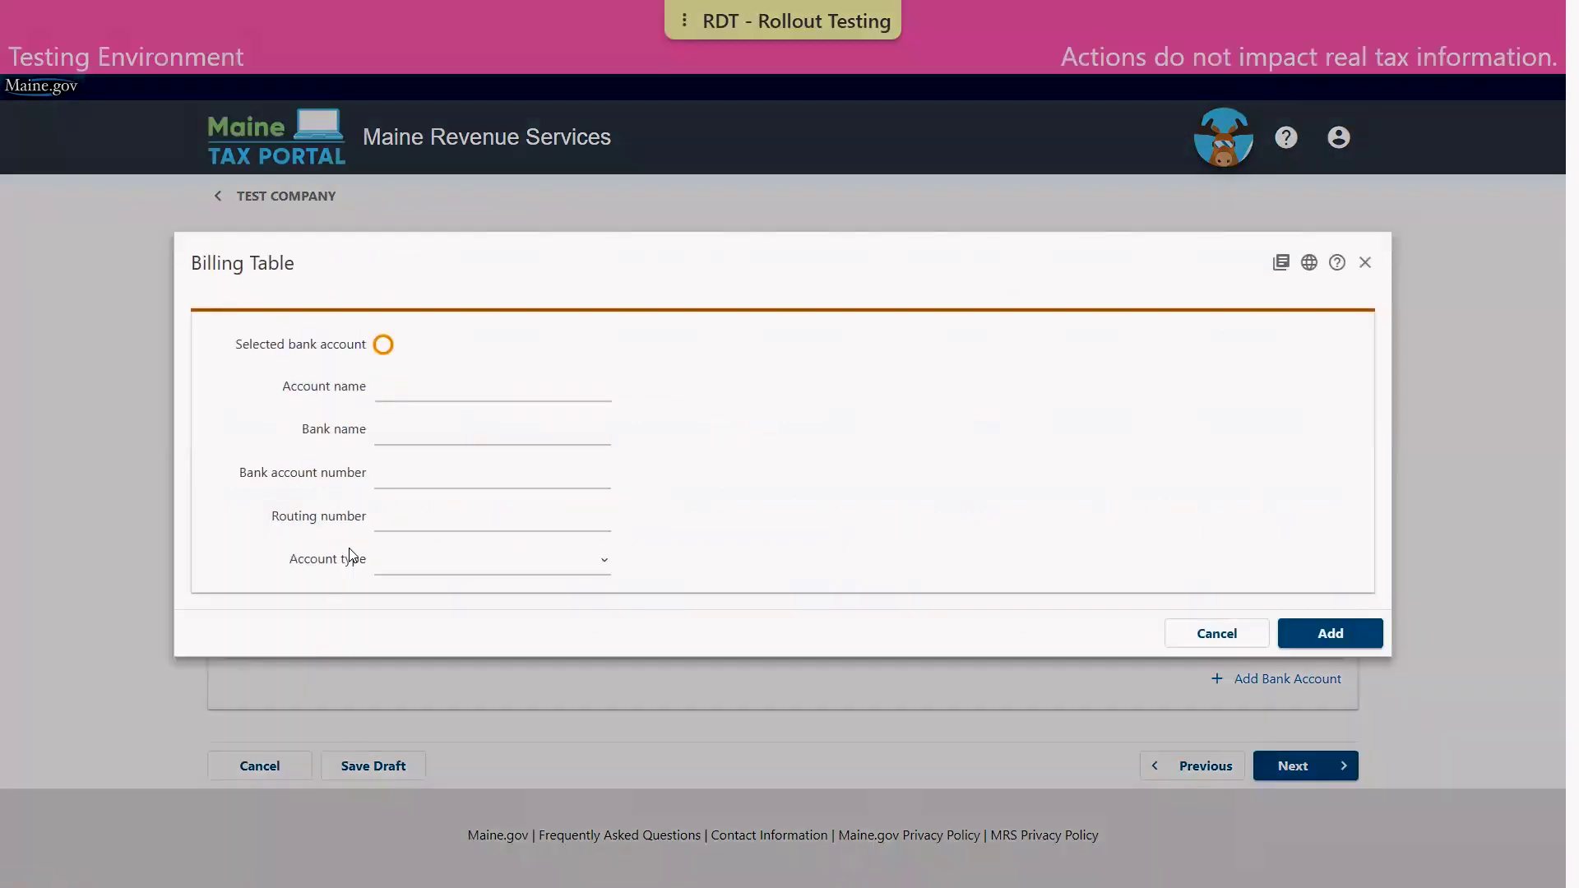
click(385, 347)
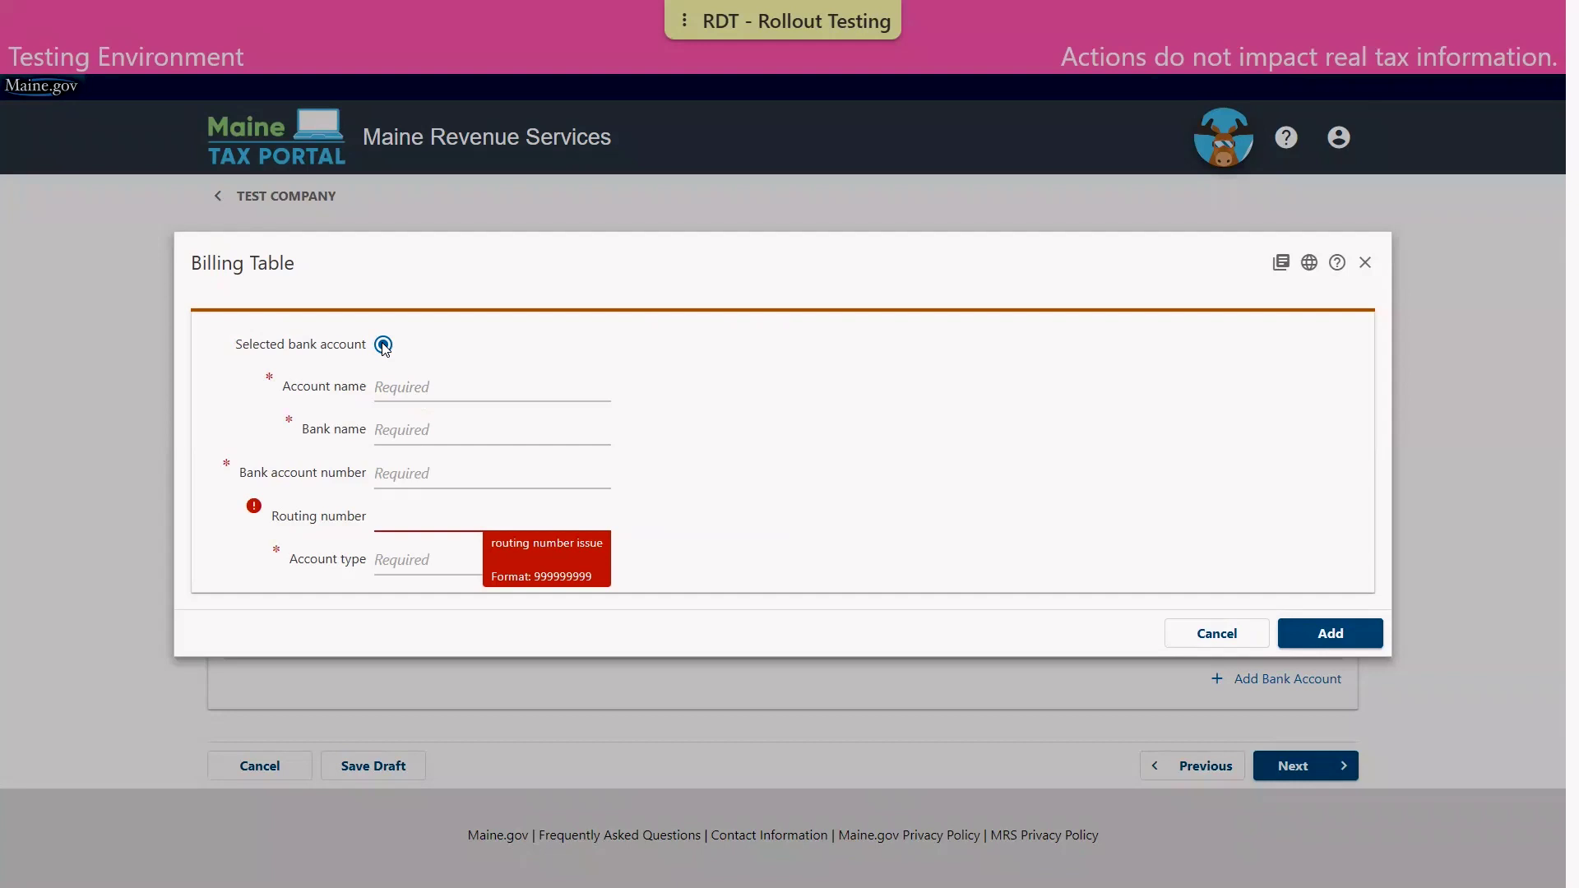
click(421, 387)
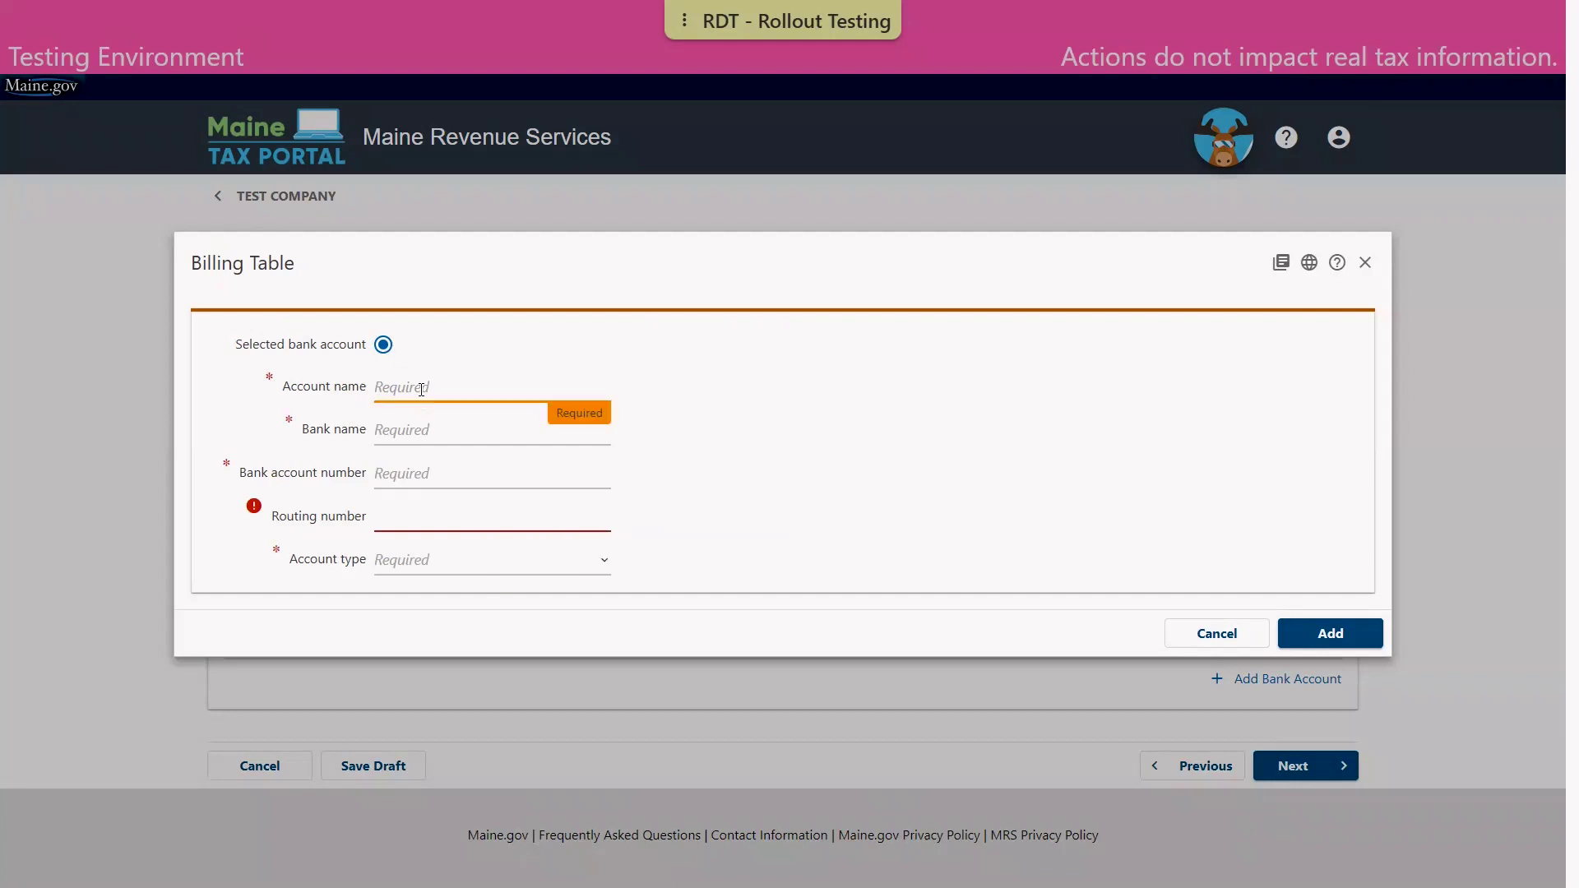
text(Bank Account)
key(Tab)
text(Bank)
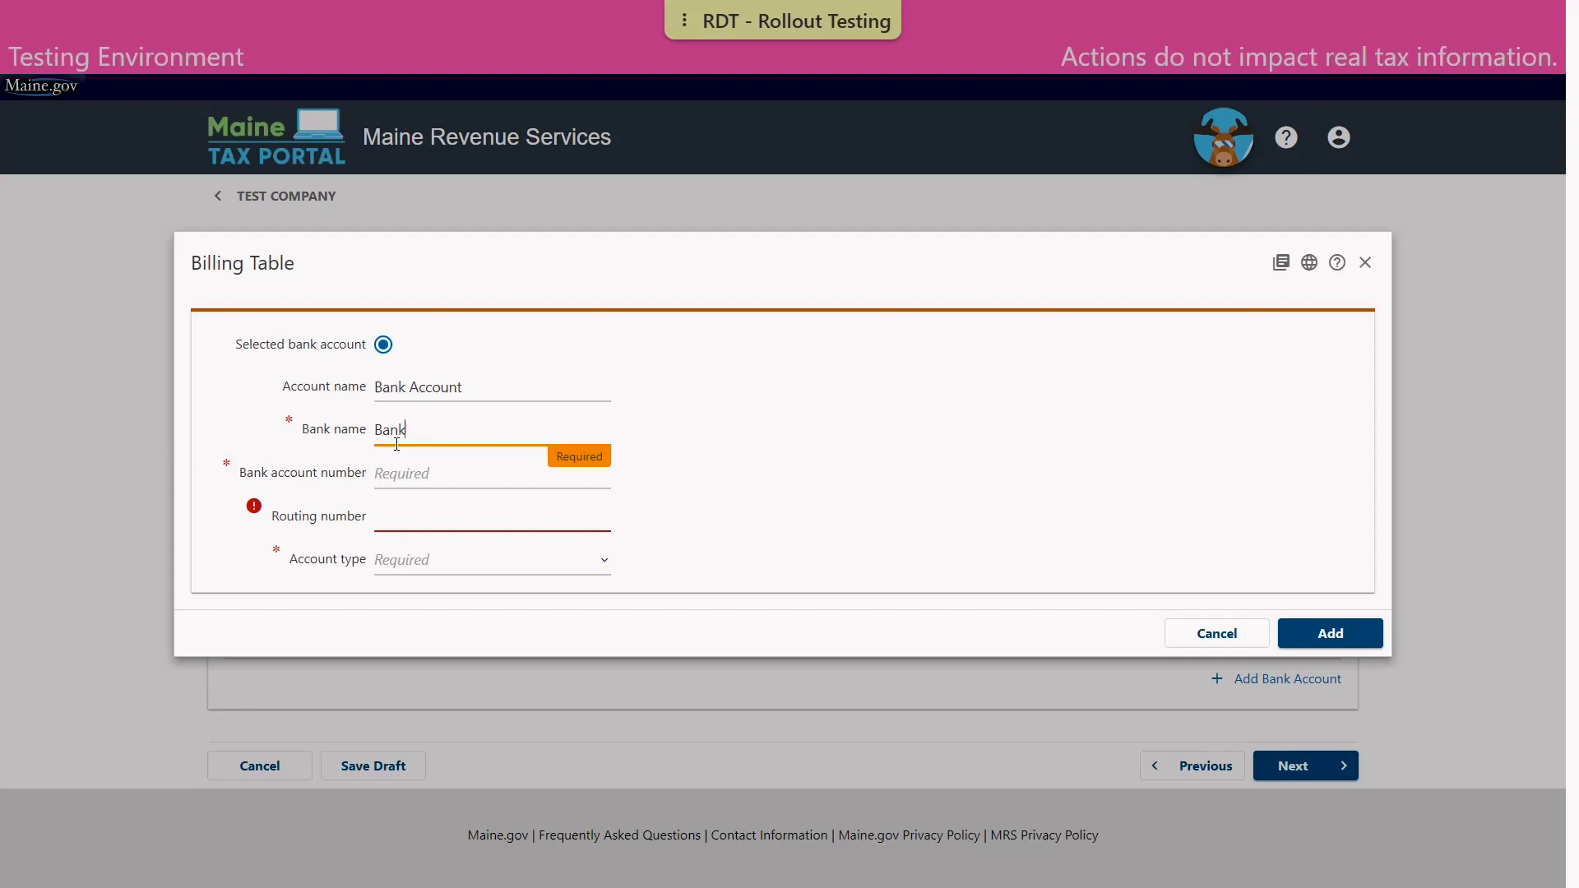
click(915, 448)
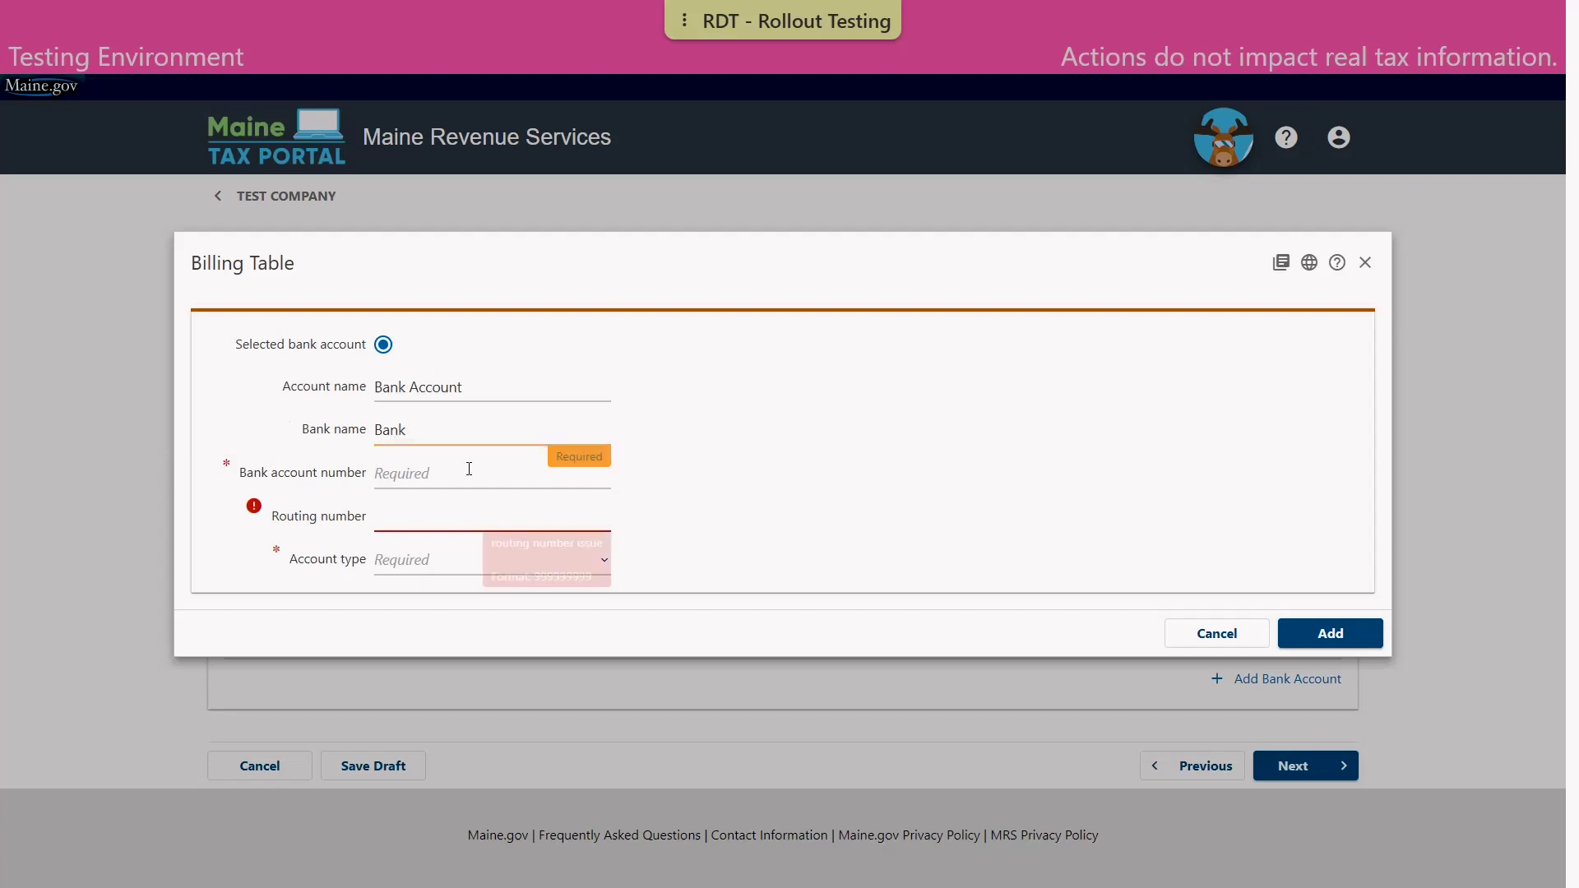
Enter the bank account and routing numbers and set the account type to Checking
click(397, 471)
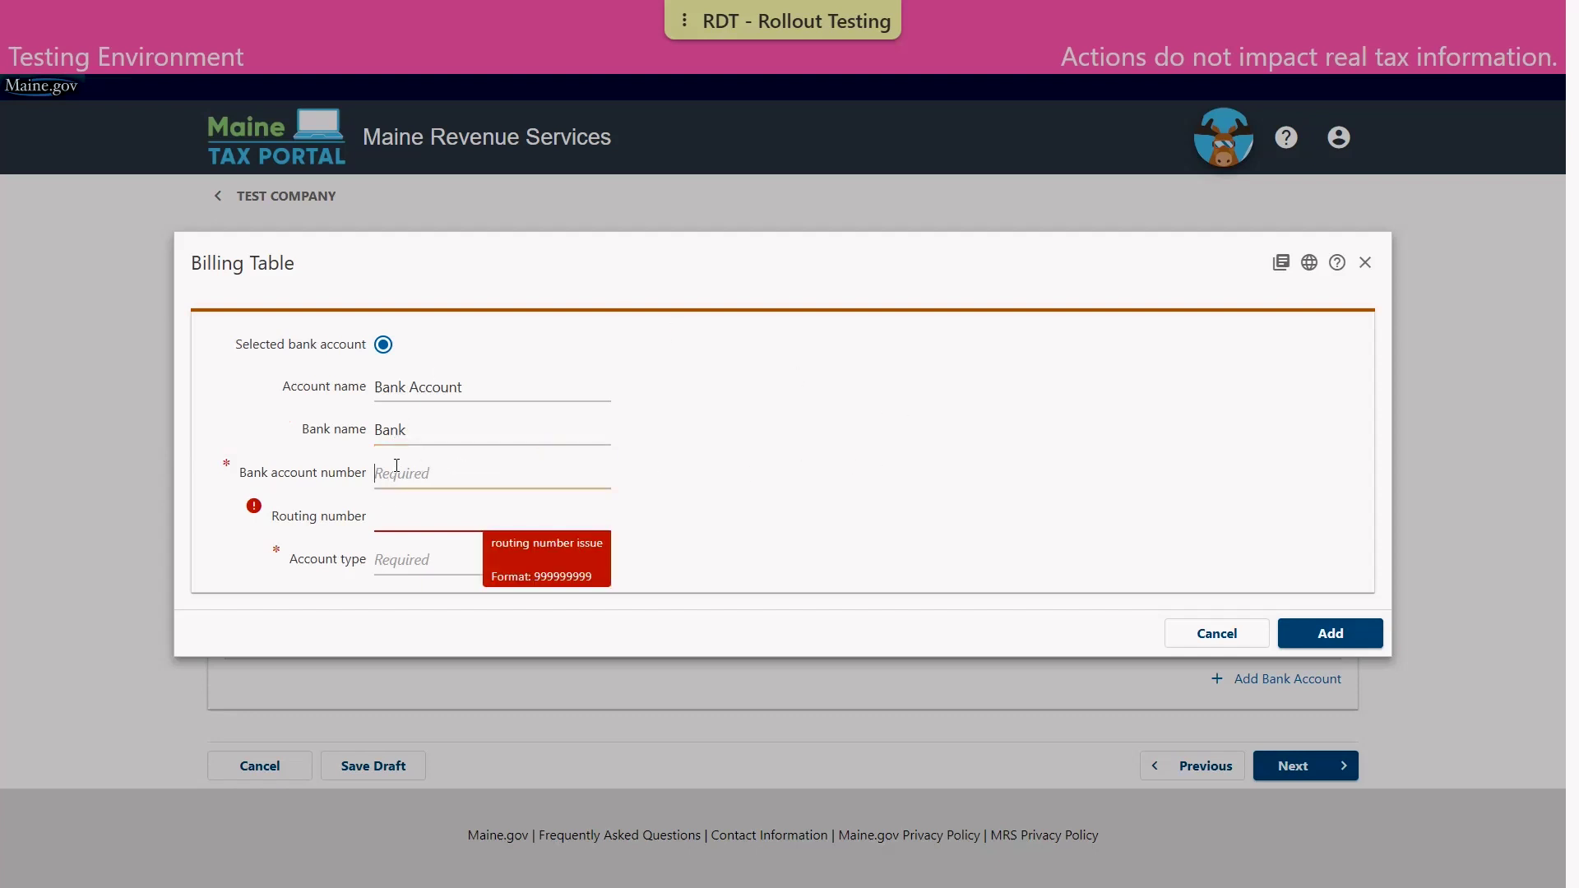
text(1)
key(Tab)
text(211287340)
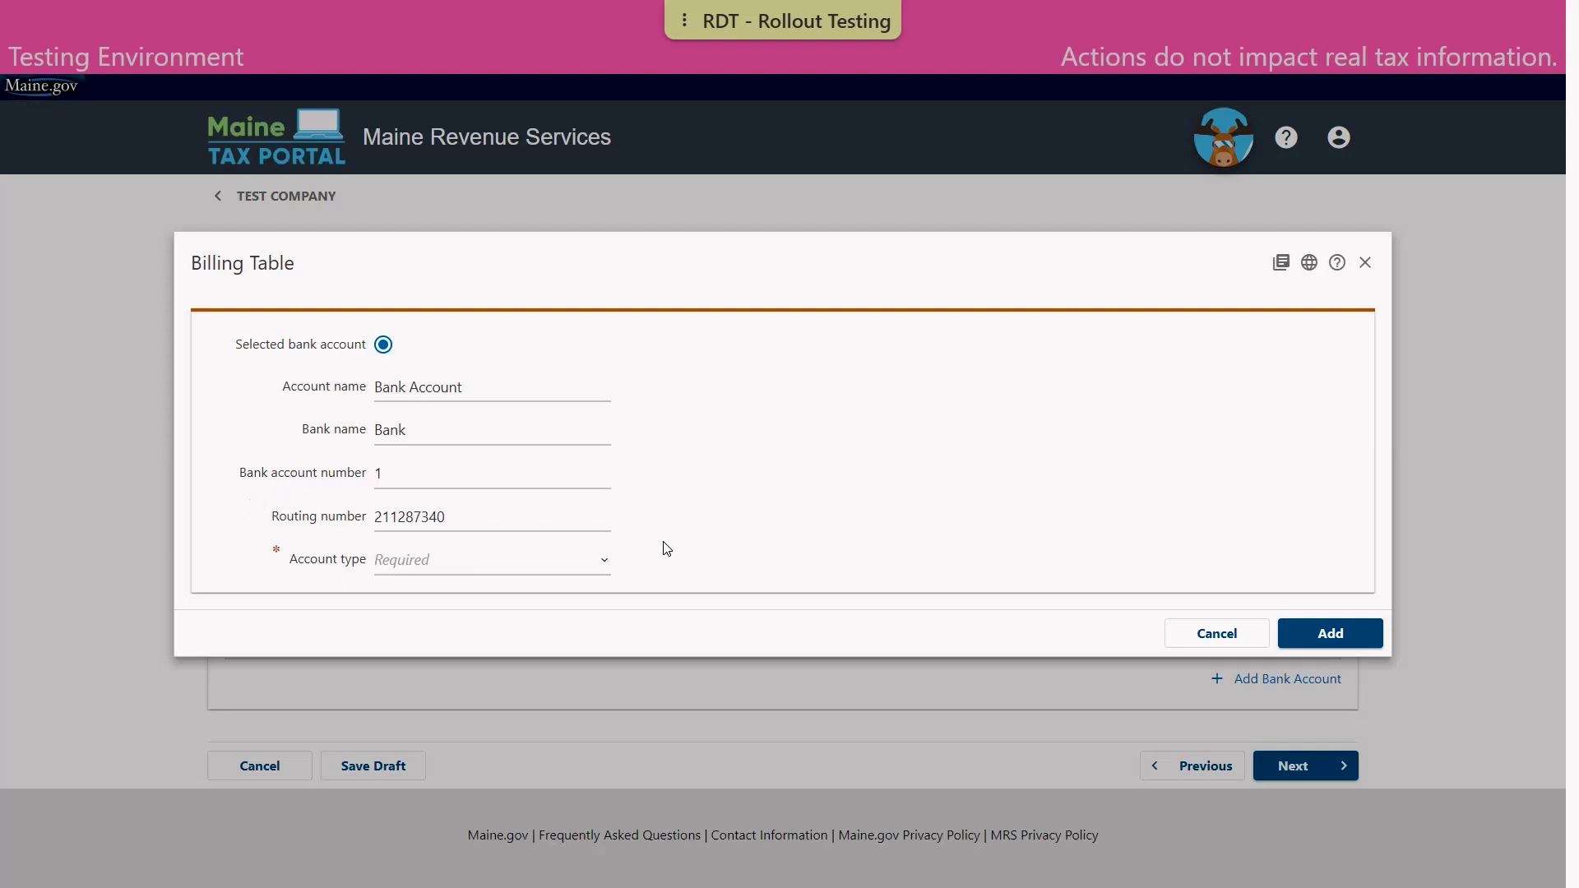
click(606, 567)
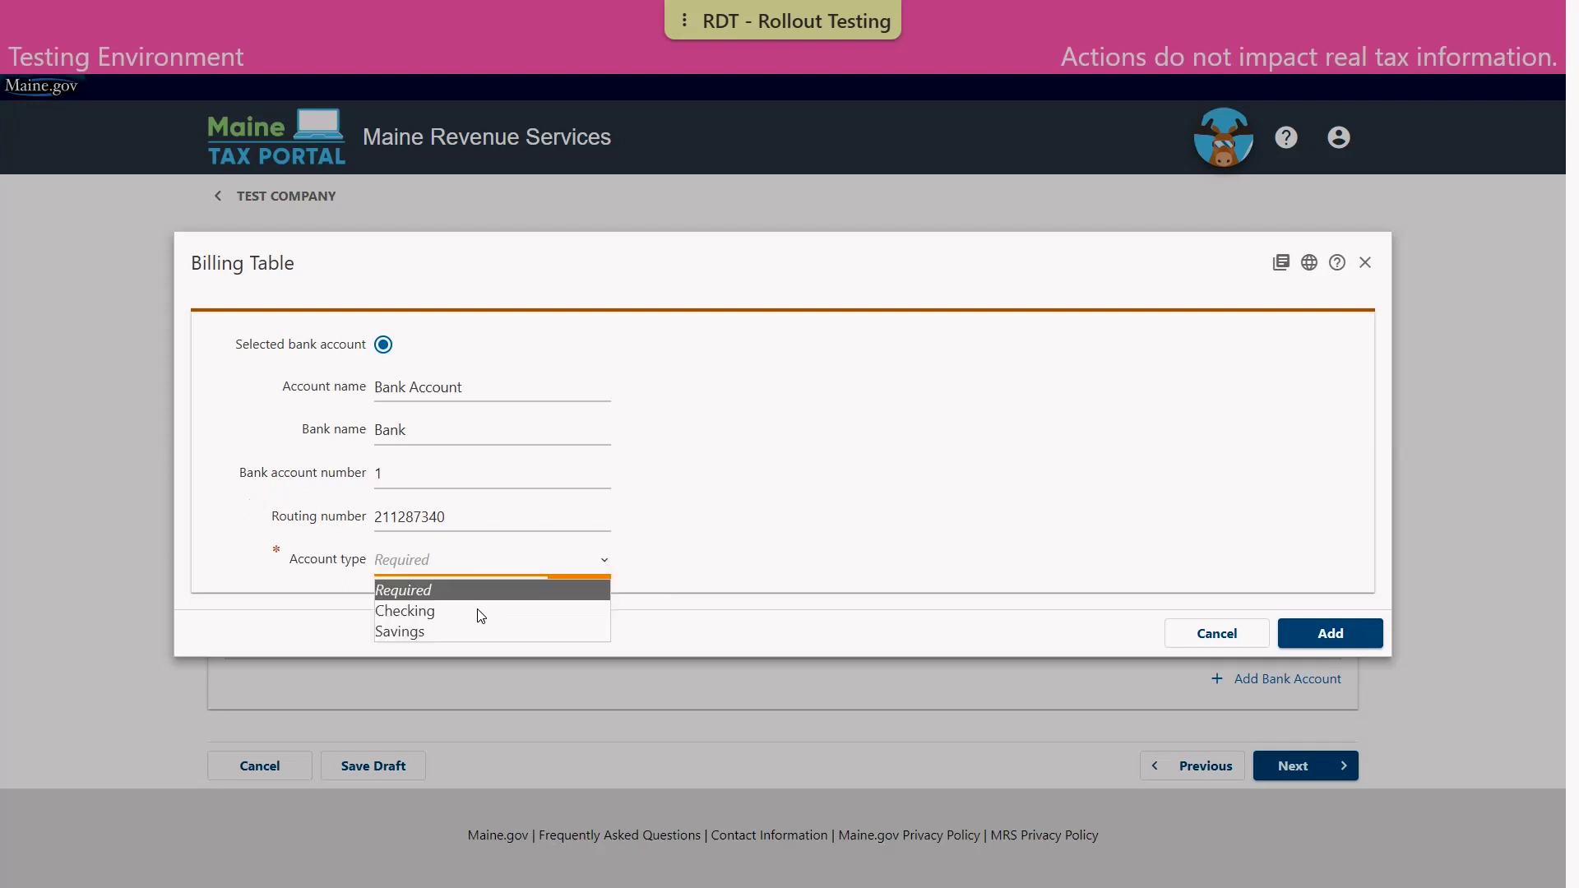
click(474, 611)
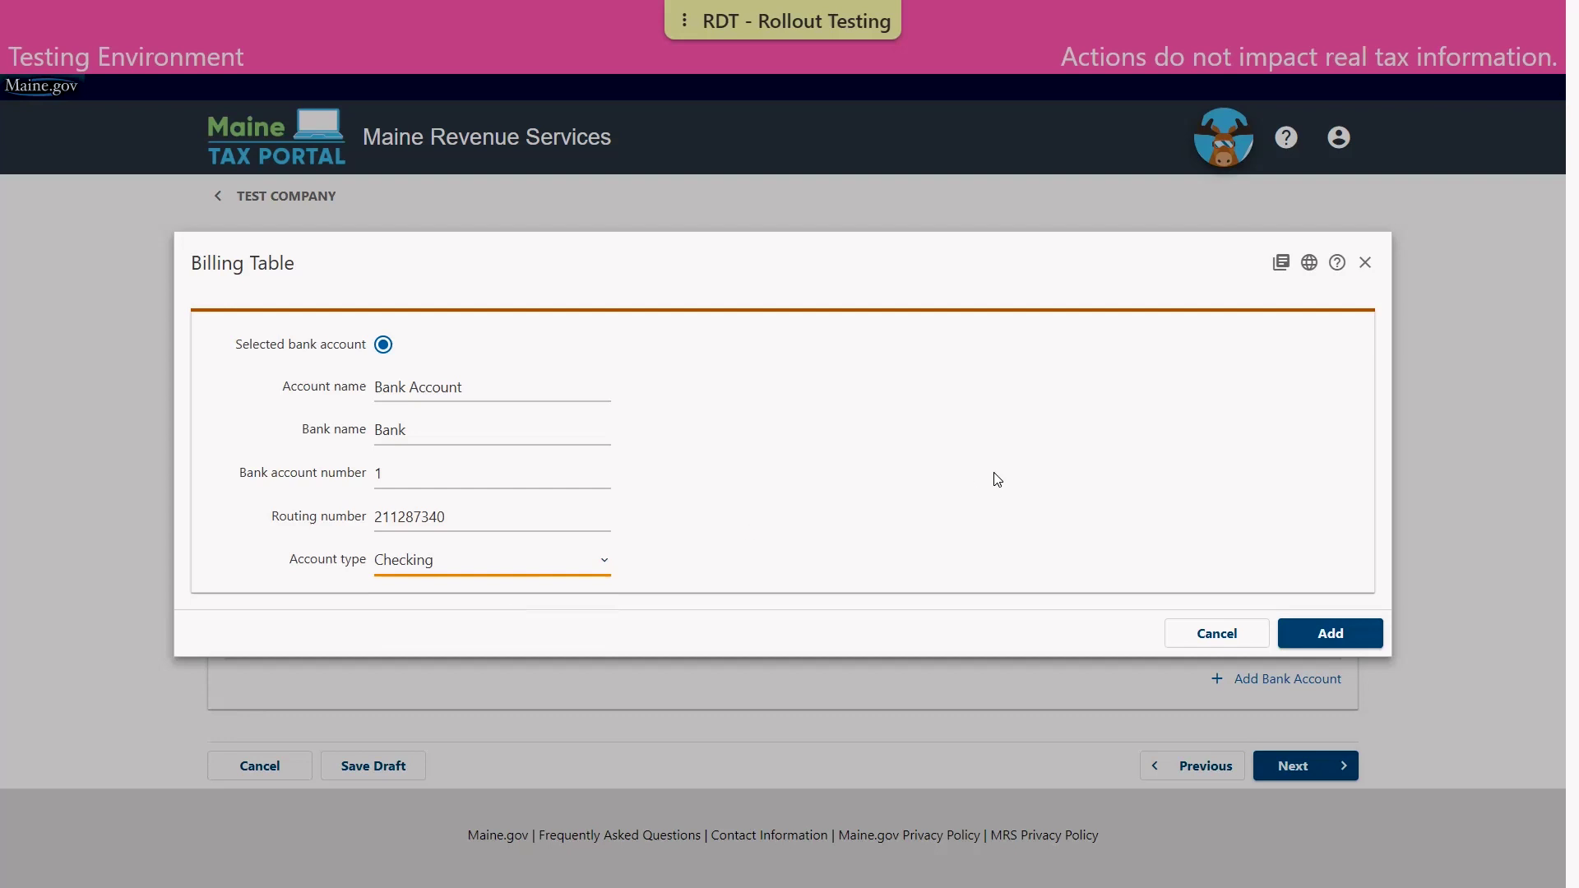
Save the new Checking account so it appears selected in the billing list
click(1359, 640)
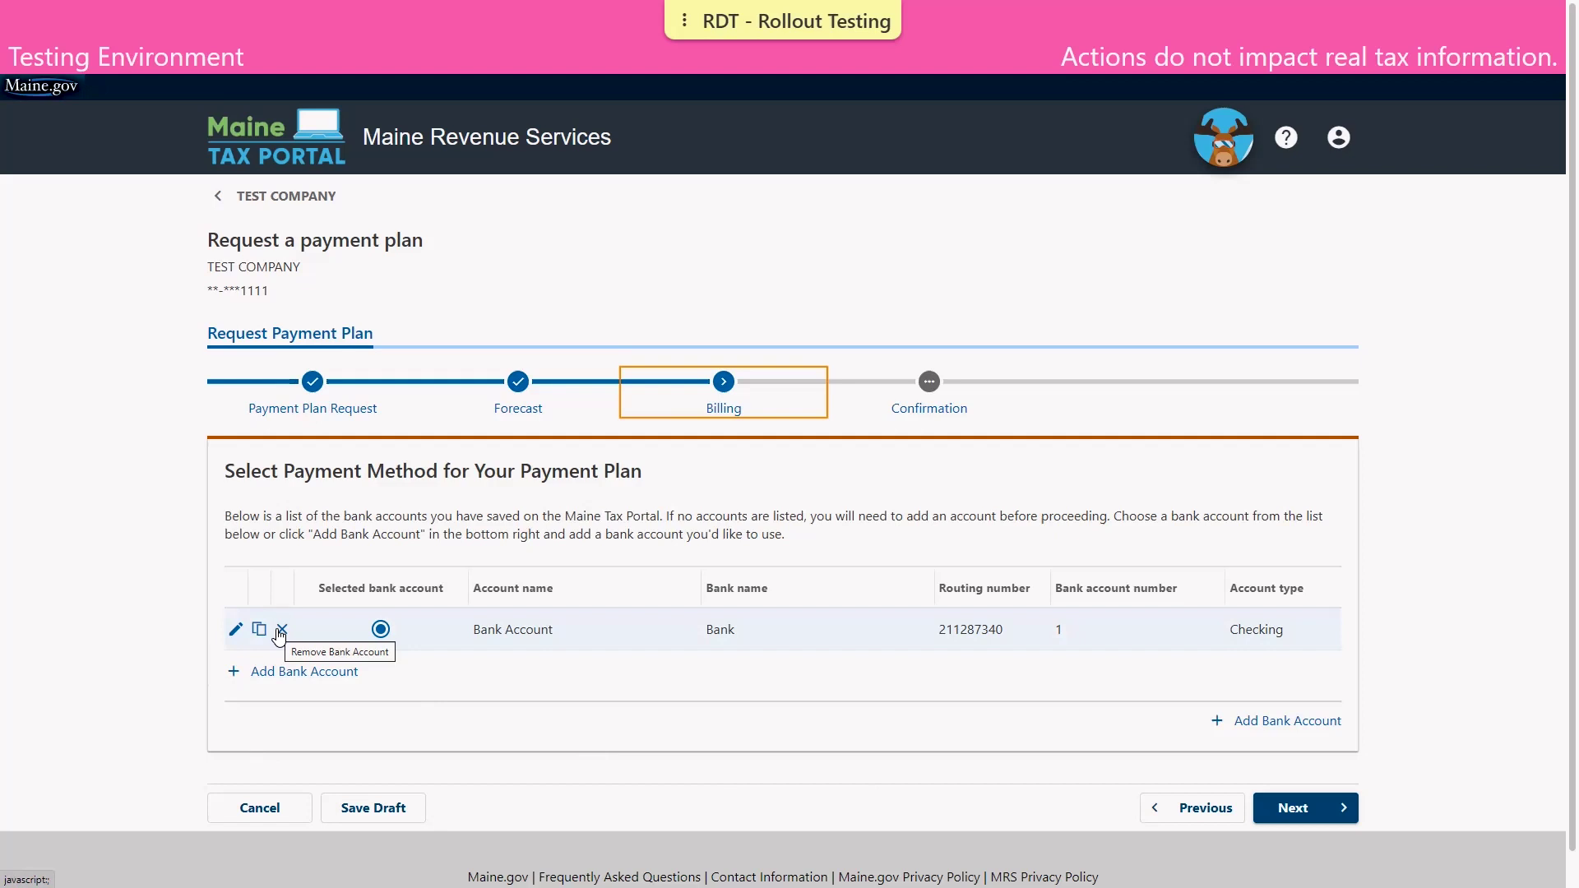
Continue to the Confirmation step and acknowledge agreement to the listed terms
click(1291, 810)
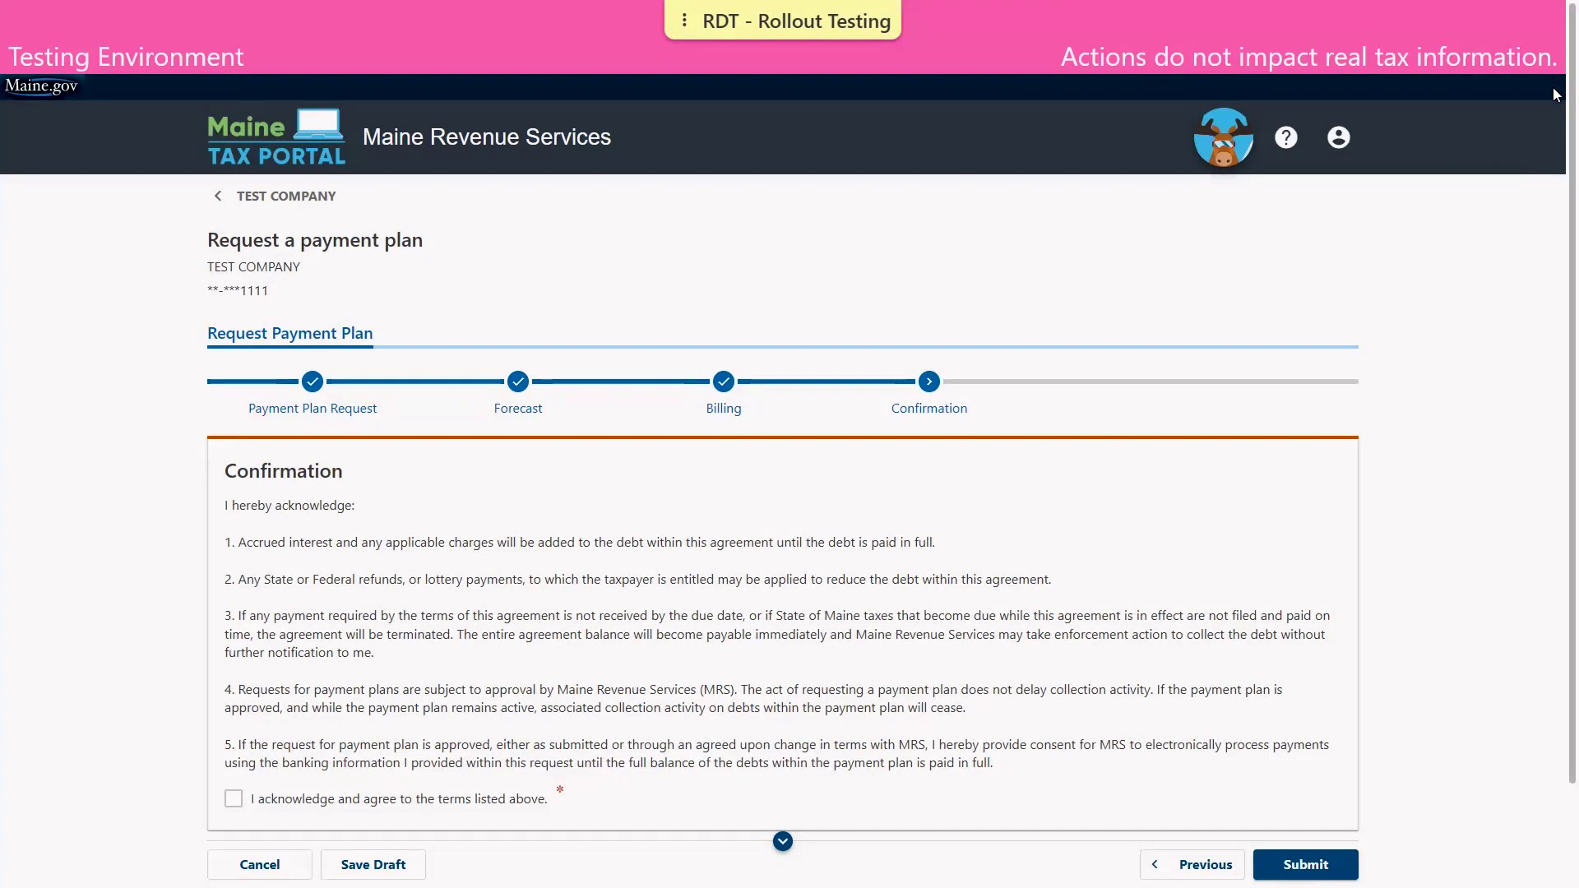
scroll(1558, 115, down, 1)
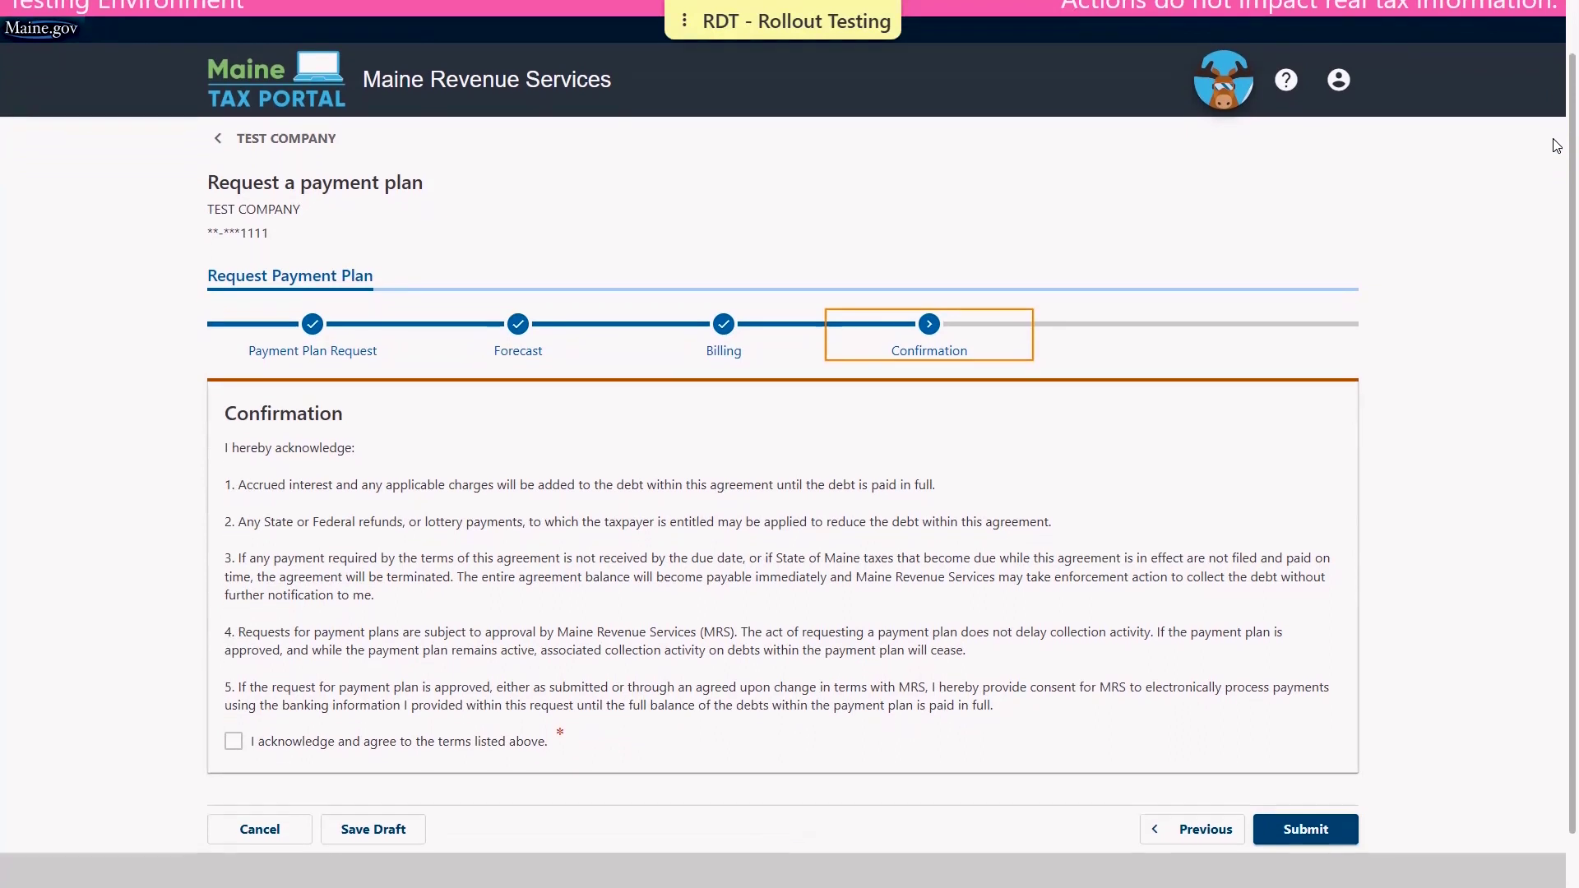
scroll(1557, 145, down, 1)
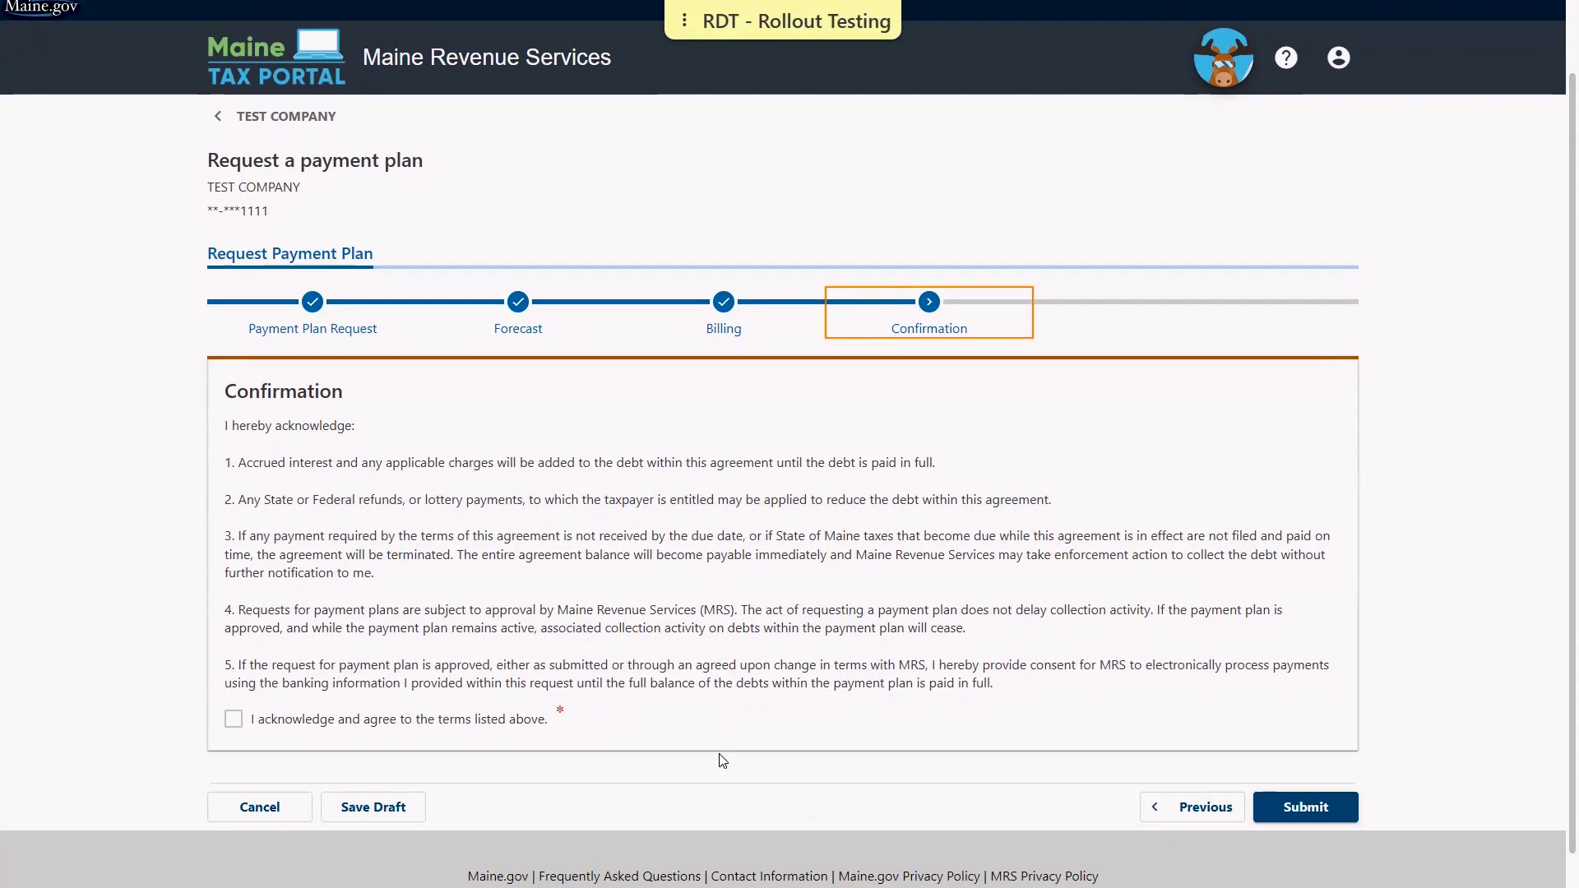
click(233, 721)
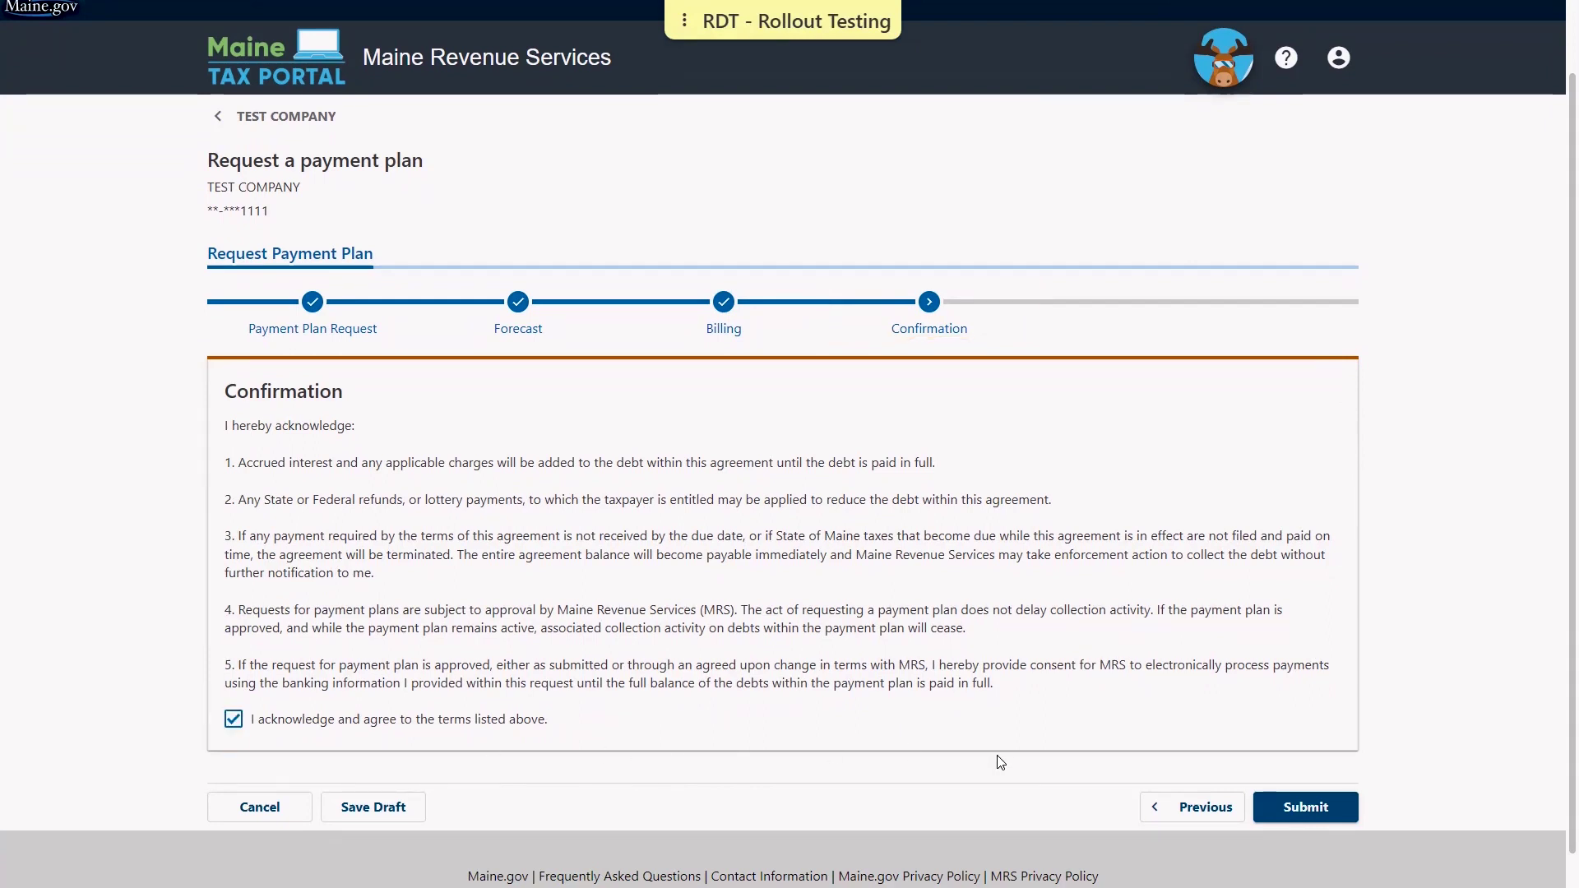
click(1336, 813)
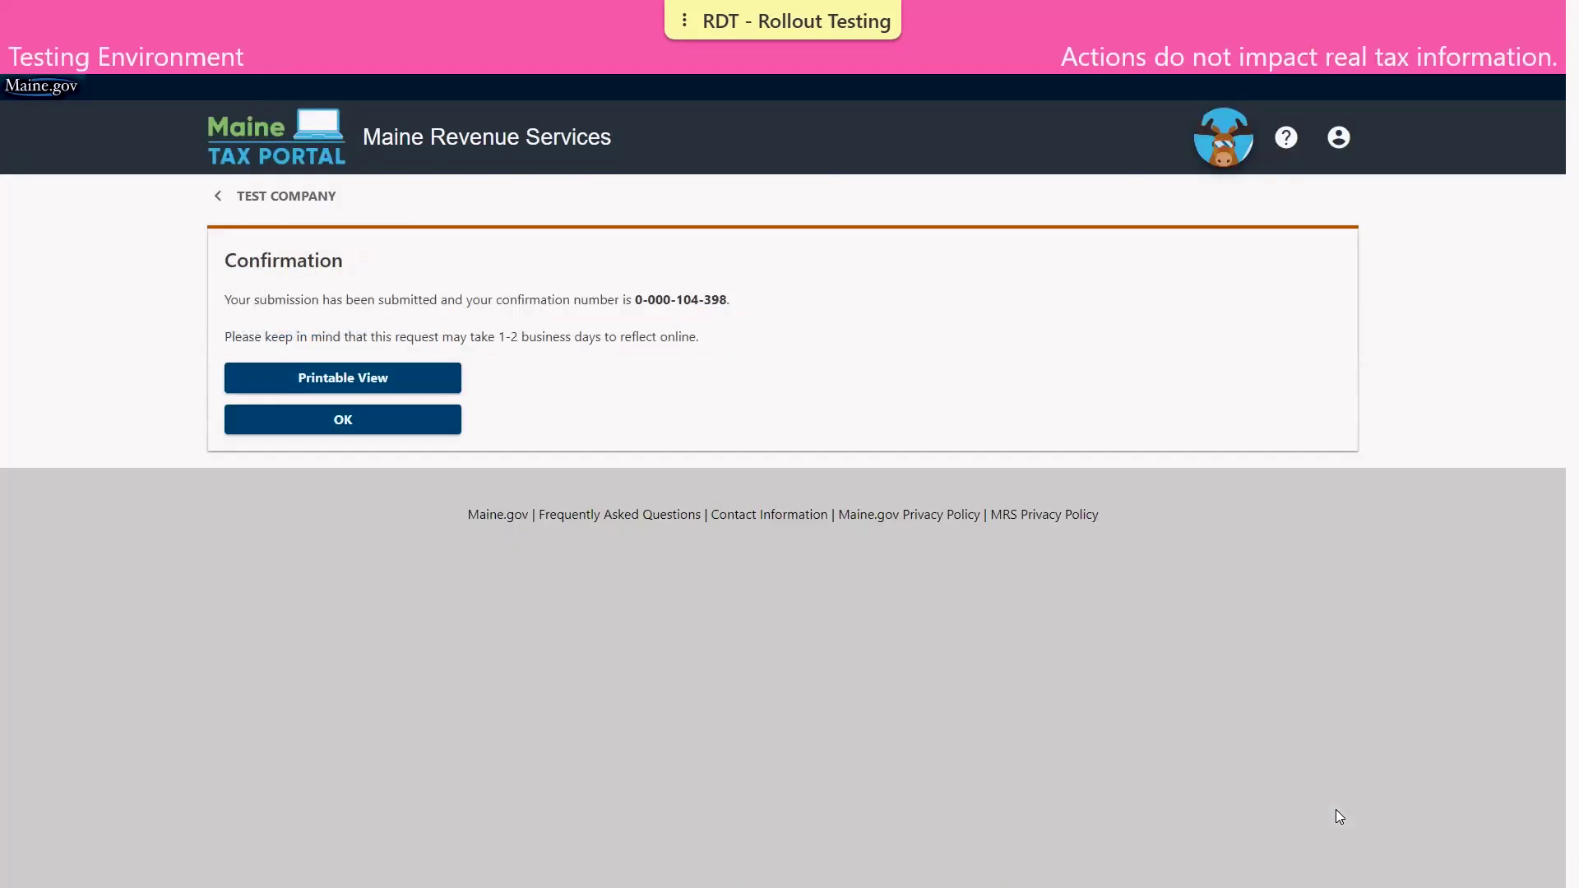